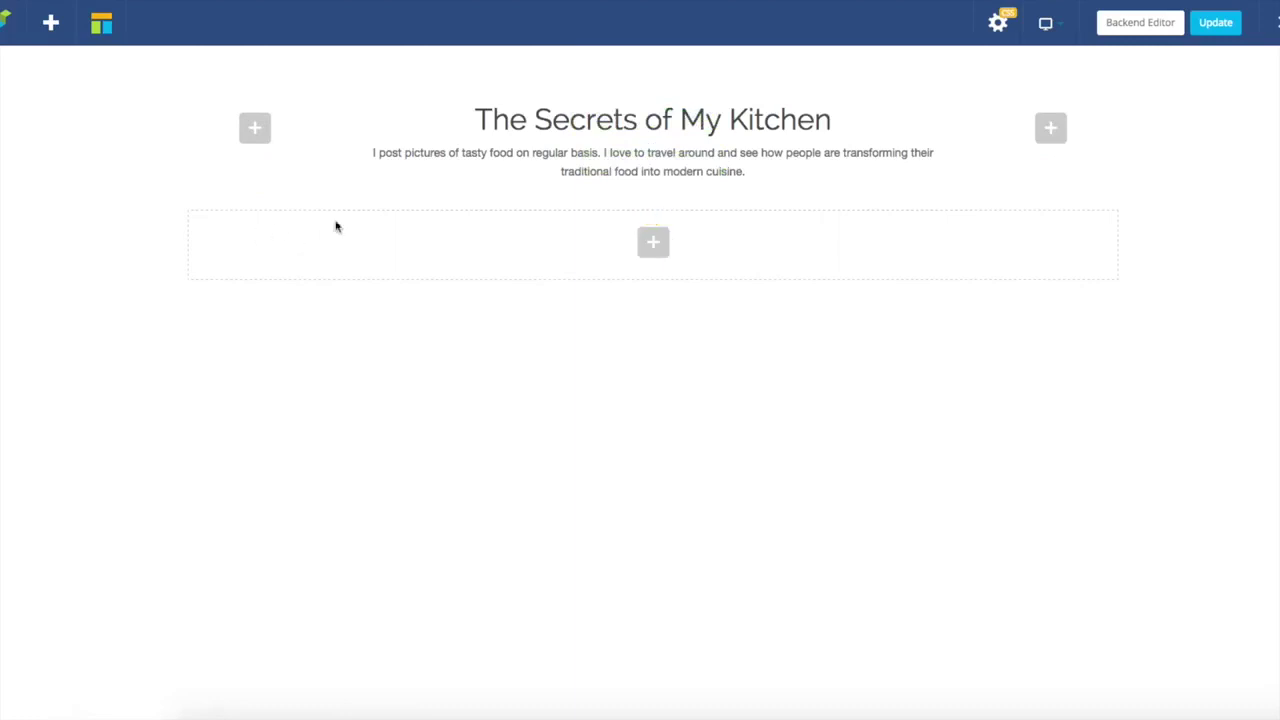
# Add a Media Grid element to the empty row and open its image picker.
pyautogui.click(648, 245)
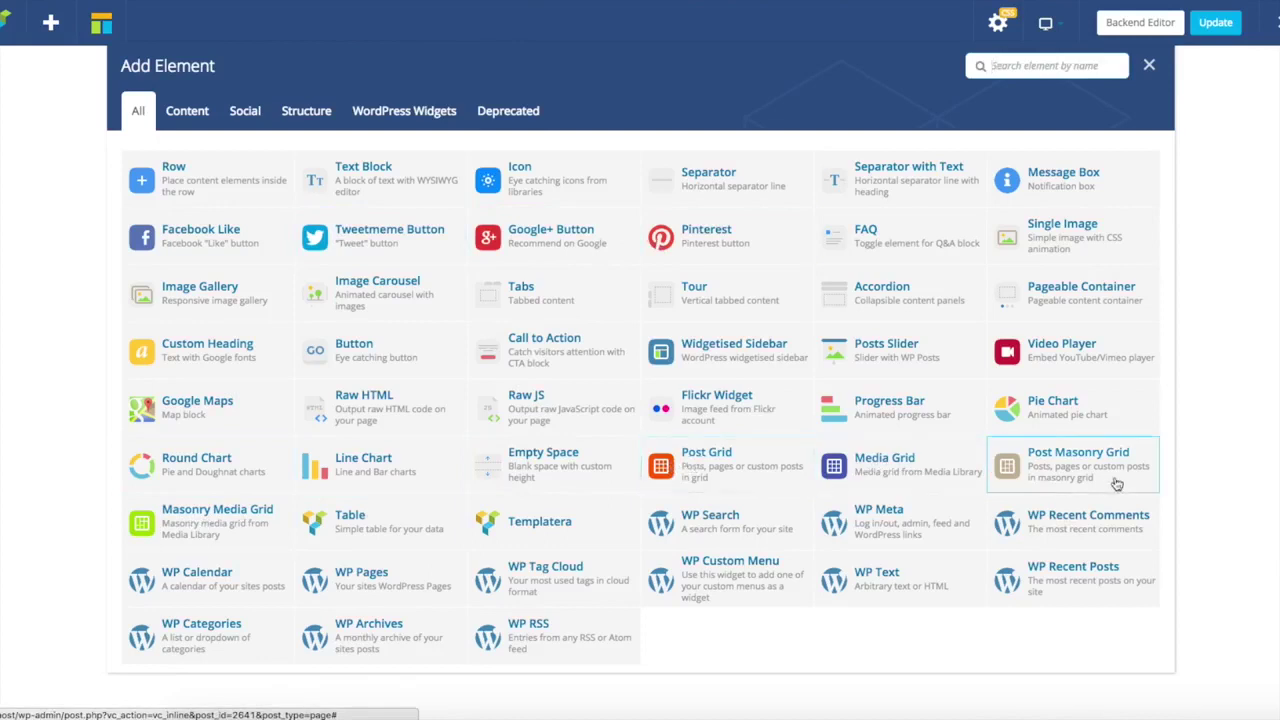
pyautogui.click(898, 469)
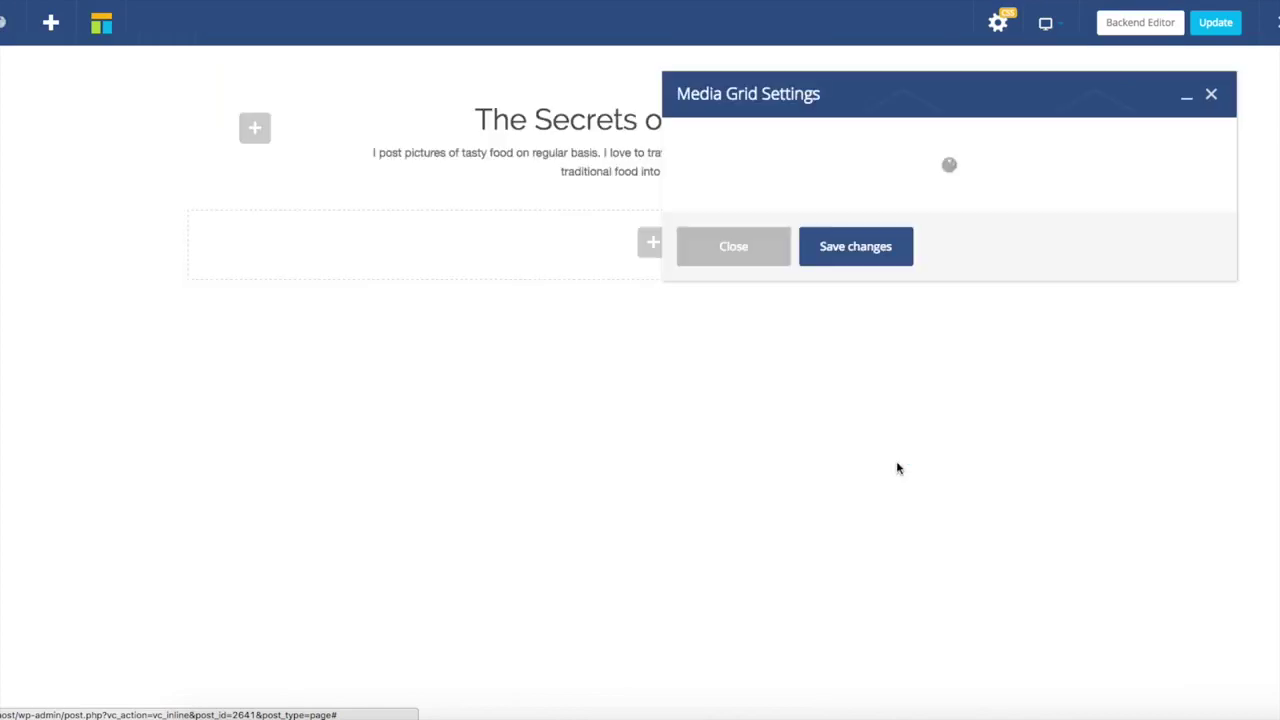
pyautogui.click(720, 220)
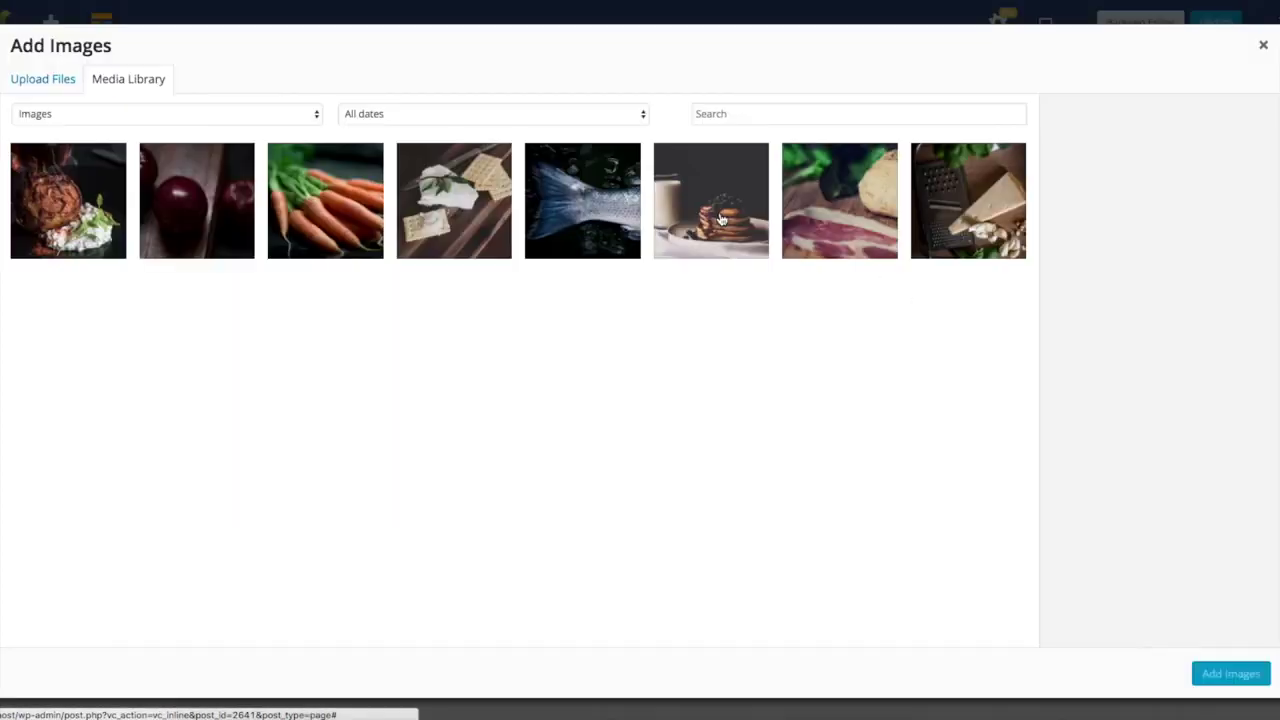
# Add all eight food photos, from roasted dish to garlic cheese snacks, and save the grid.
pyautogui.click(87, 200)
pyautogui.click(160, 198)
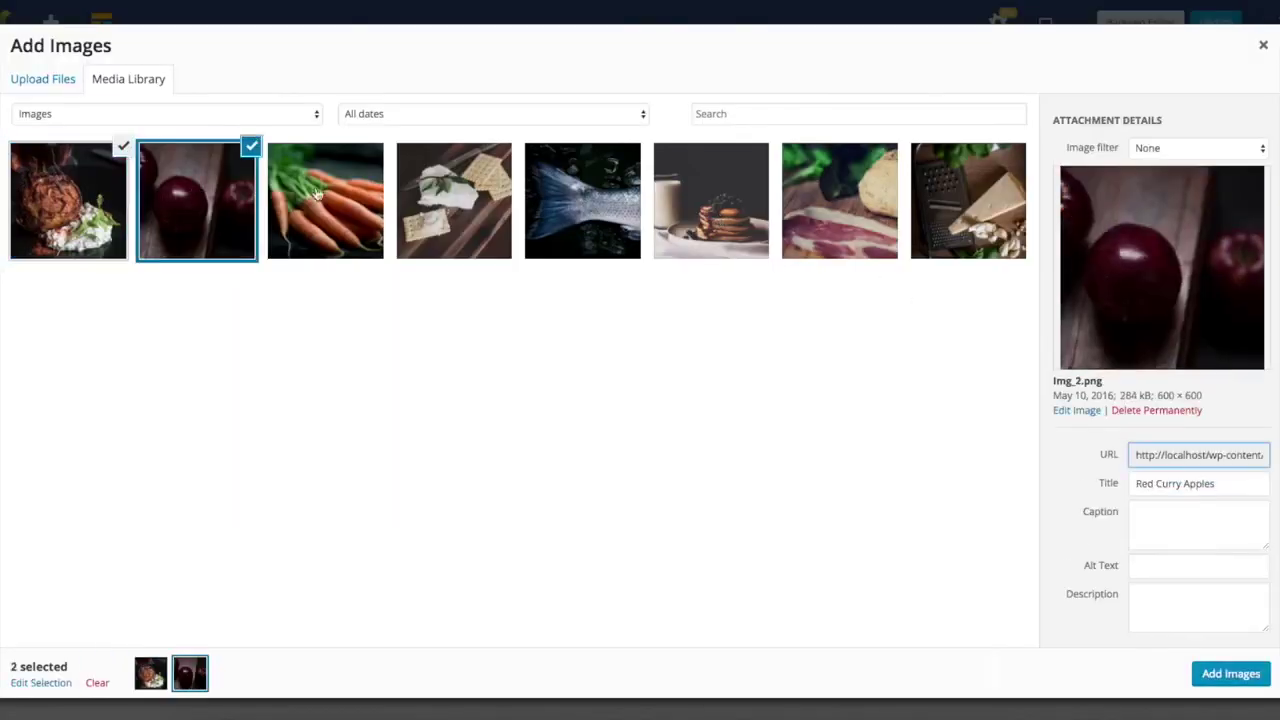
pyautogui.click(330, 200)
pyautogui.click(508, 195)
pyautogui.click(582, 200)
pyautogui.click(711, 200)
pyautogui.click(840, 200)
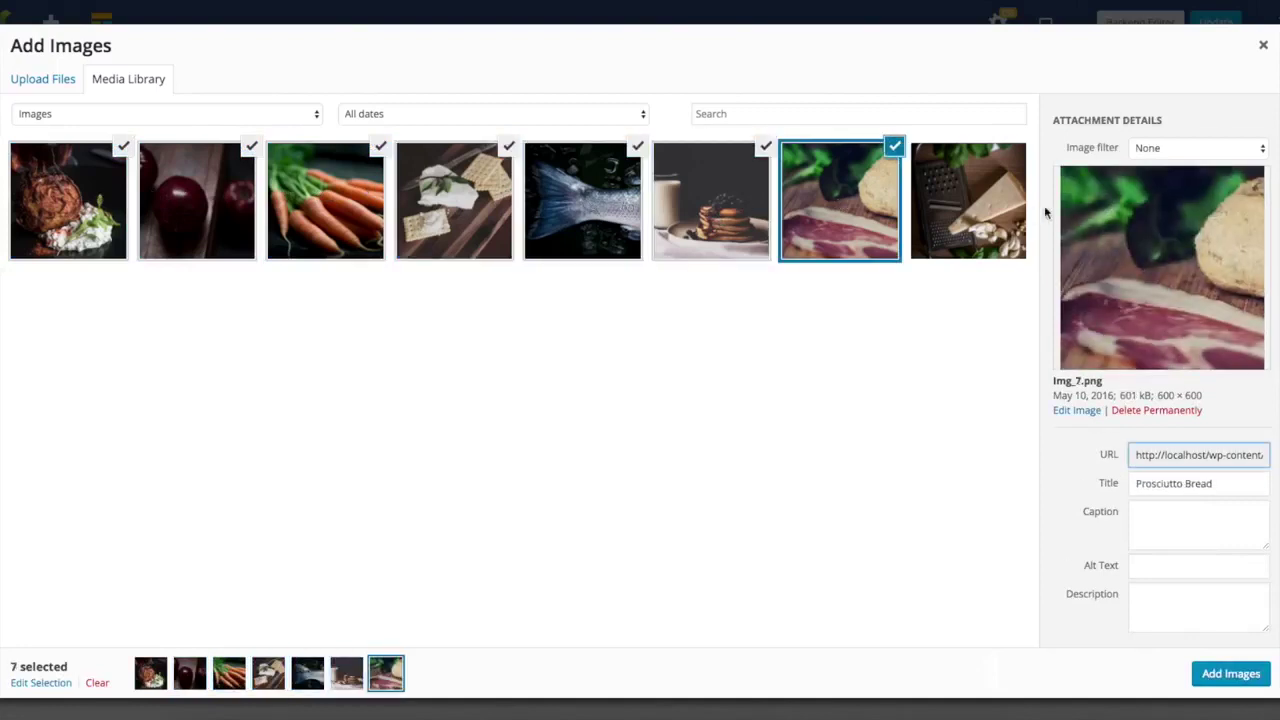
pyautogui.click(988, 208)
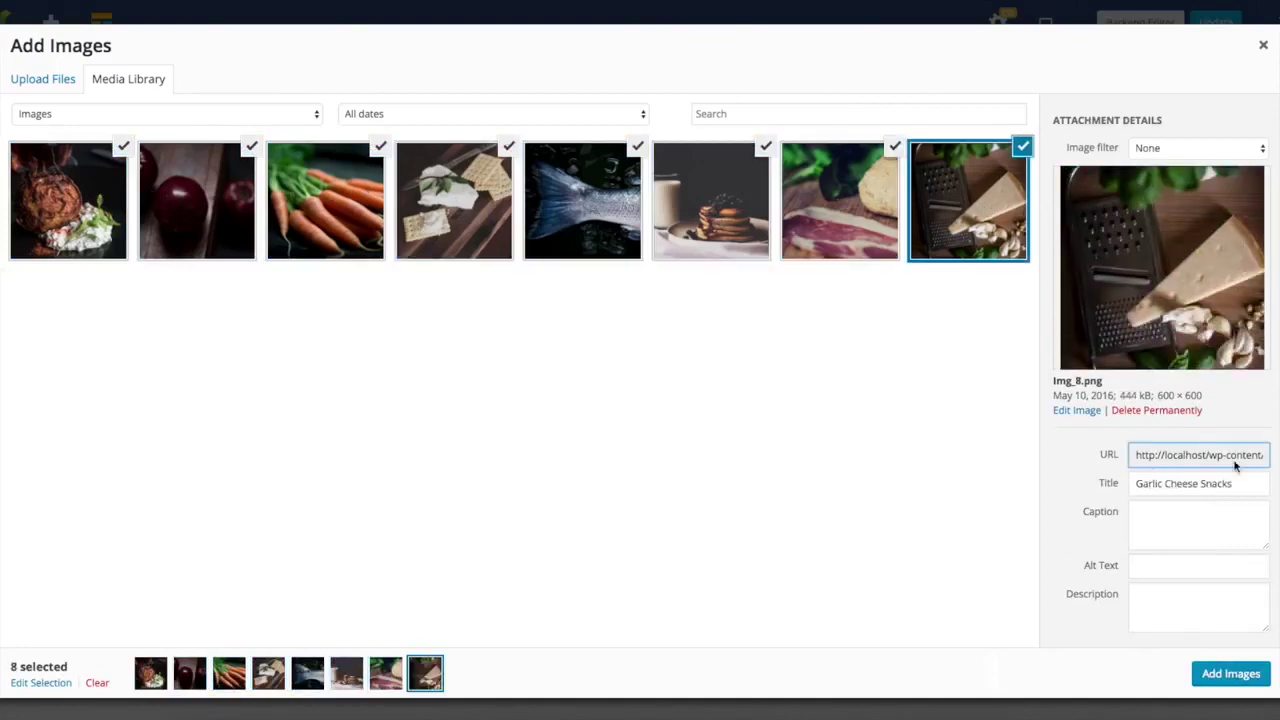
pyautogui.click(1236, 674)
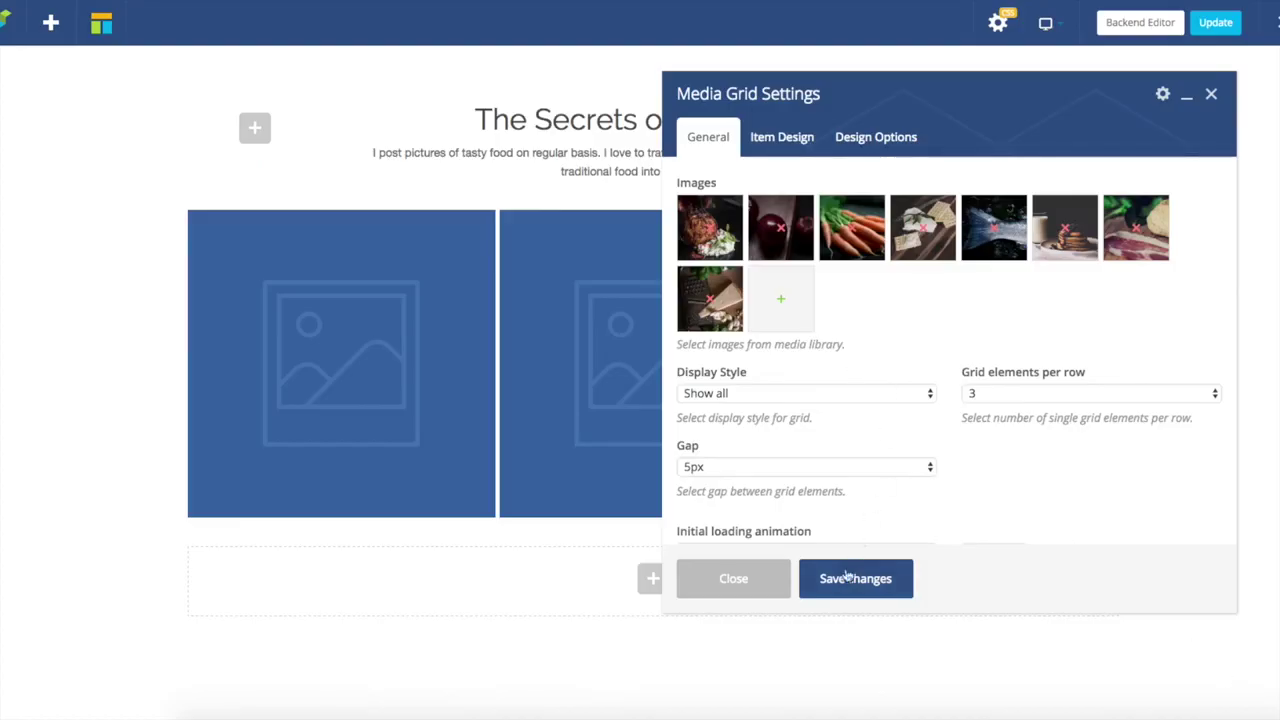
pyautogui.click(846, 577)
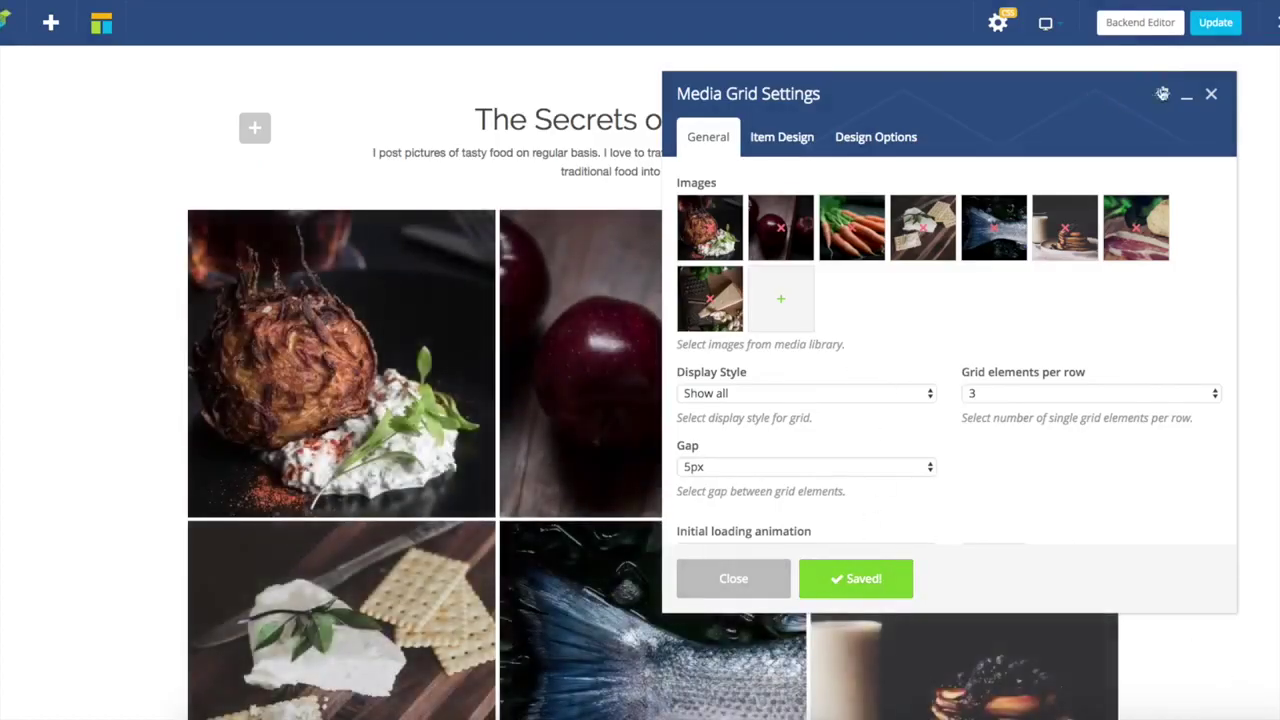
# Minimize the grid settings and scroll through the page to inspect the current grid.
pyautogui.click(1186, 93)
pyautogui.scroll(-5, 663, 274)
pyautogui.scroll(-3, 450, 302)
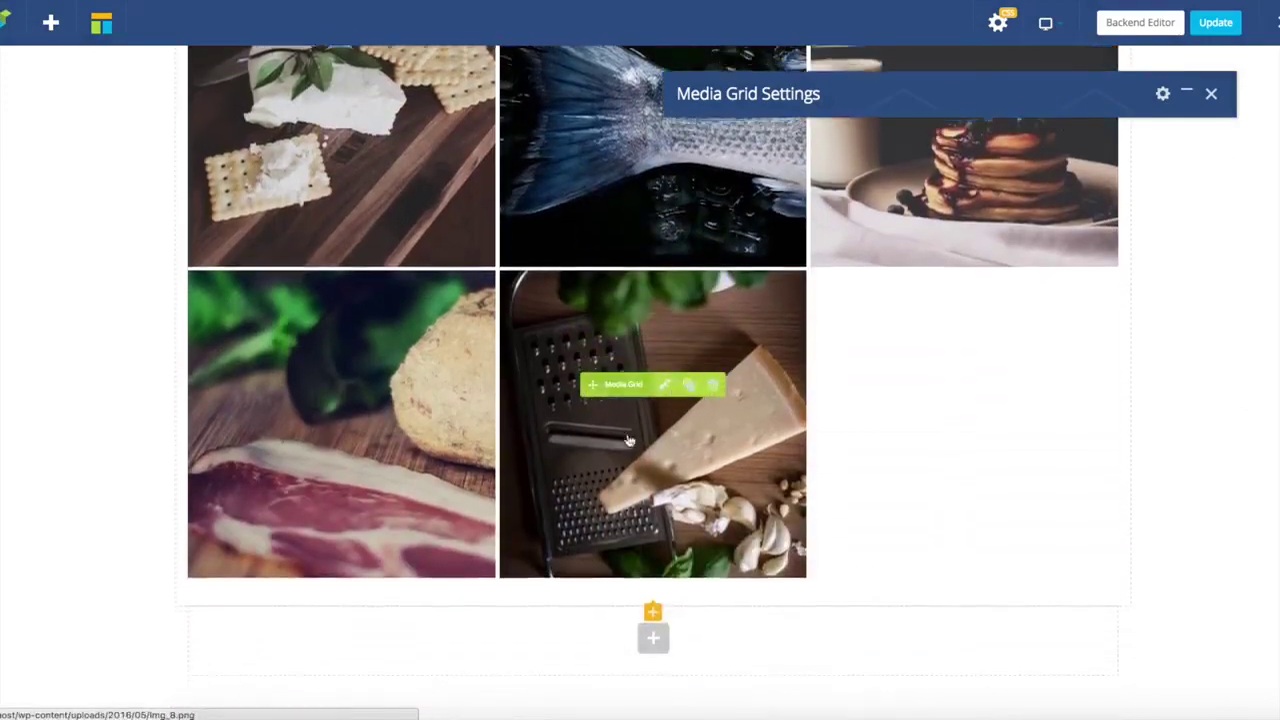
pyautogui.scroll(5, 1007, 225)
pyautogui.scroll(2, 1007, 225)
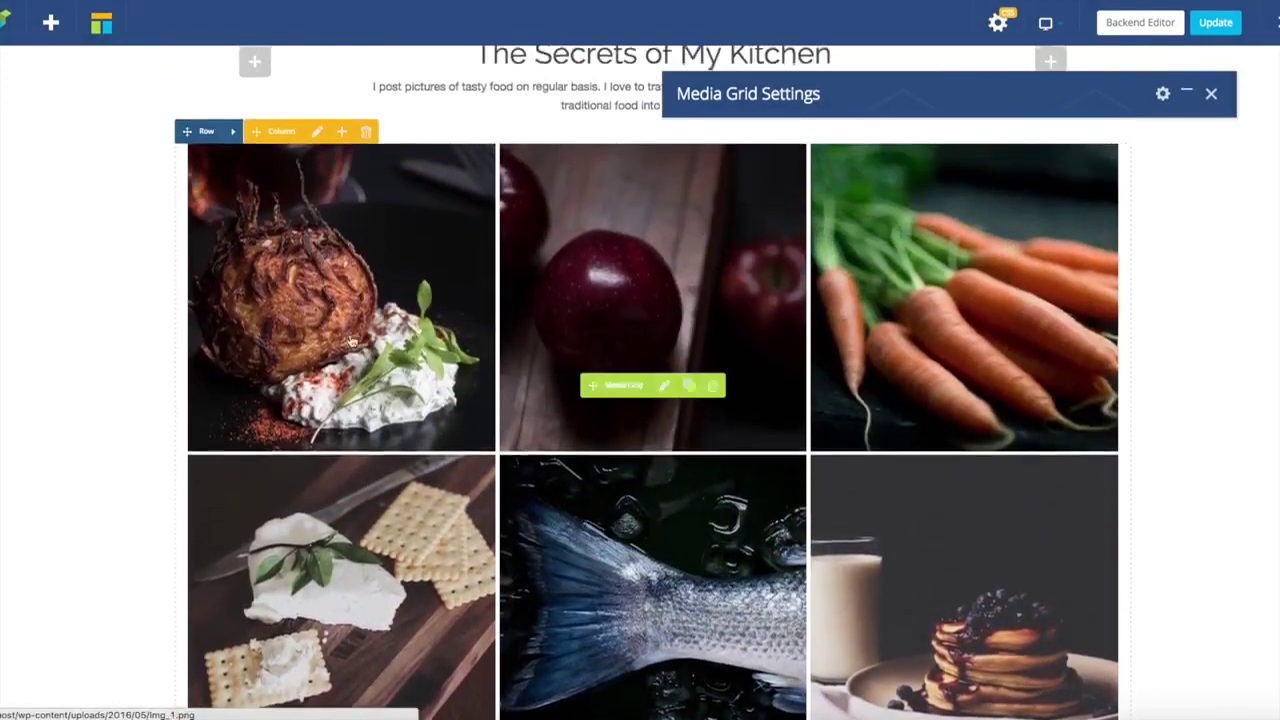
pyautogui.scroll(-4, 929, 309)
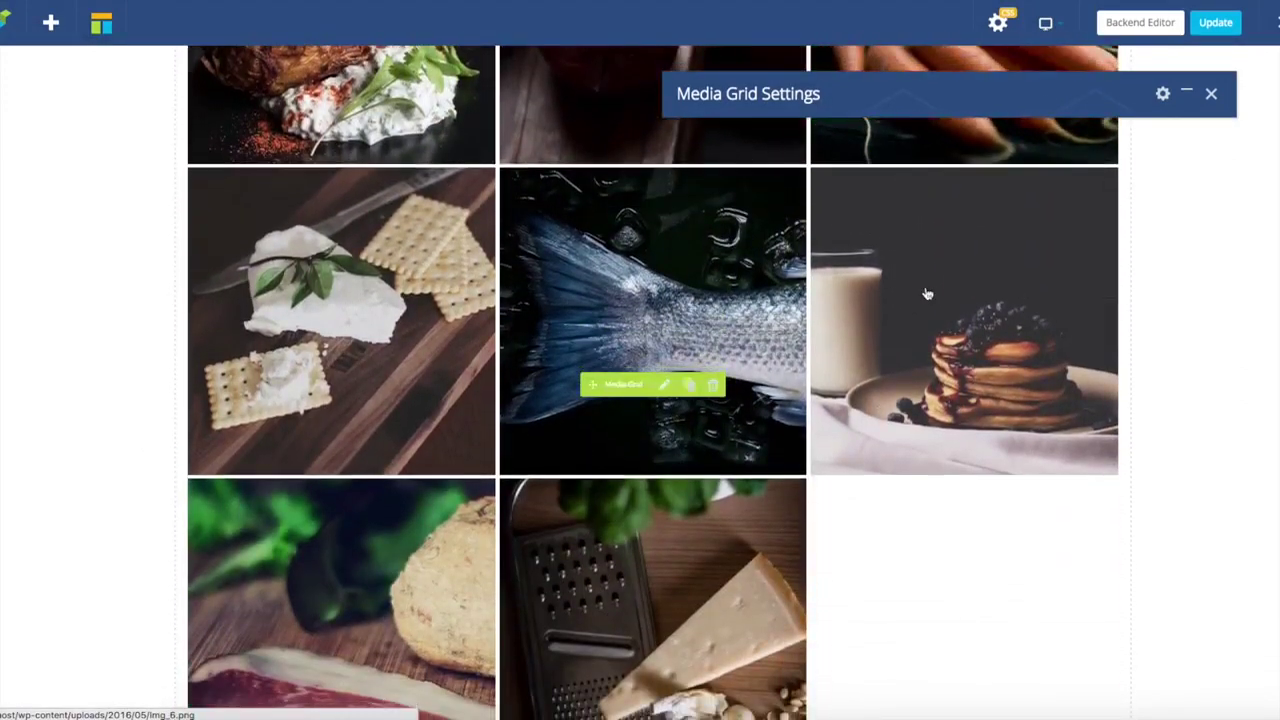
pyautogui.scroll(3, 650, 390)
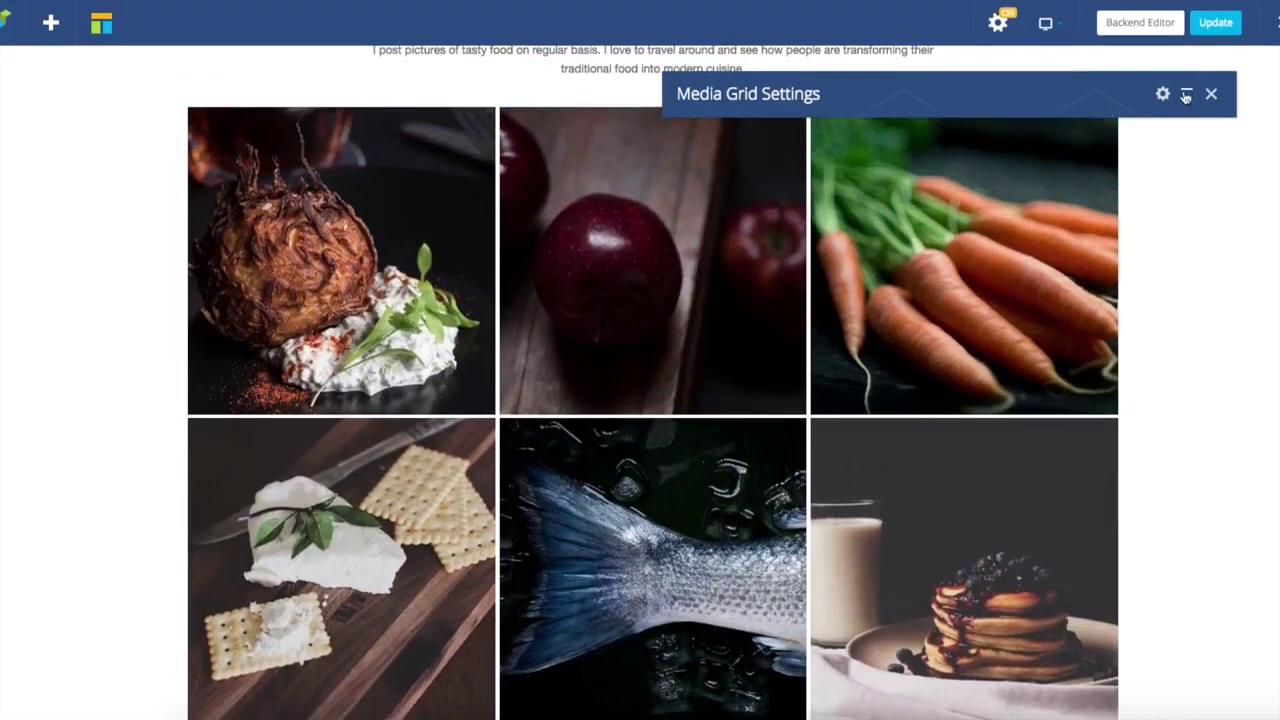
# Set Grid elements per row to 4, save, and preview the two rows of four.
pyautogui.click(1186, 95)
pyautogui.click(1003, 397)
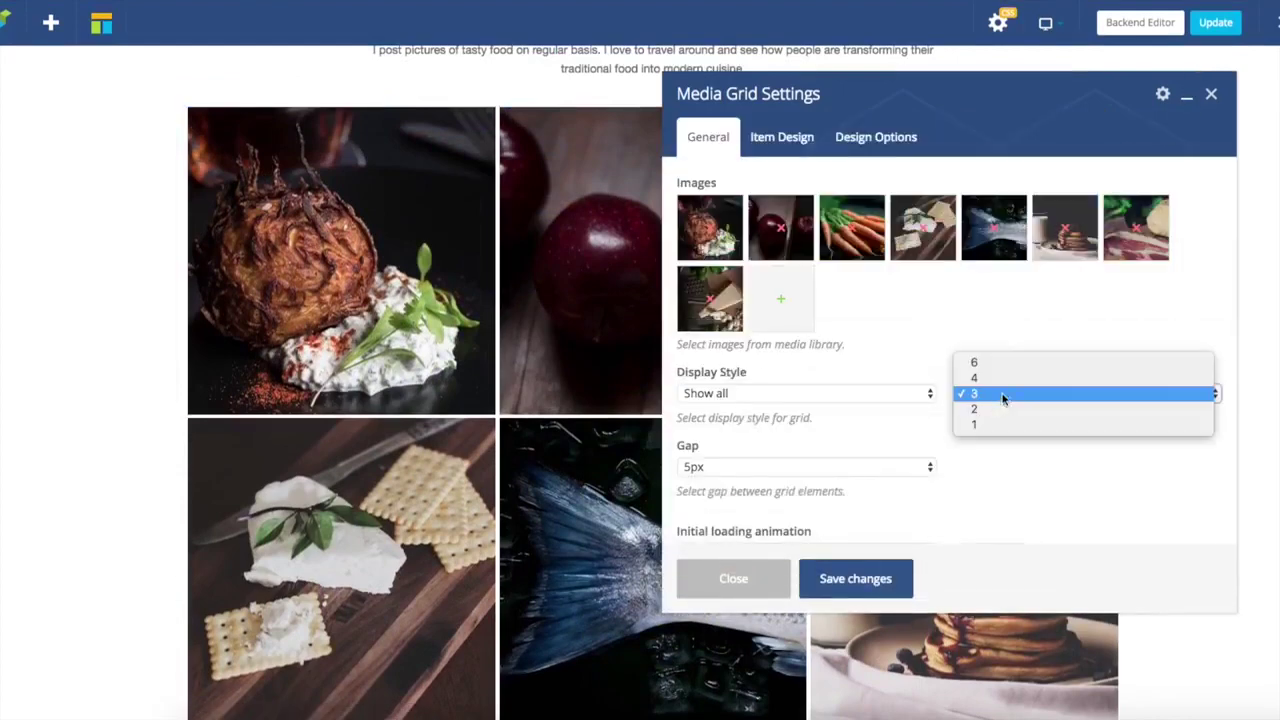
pyautogui.click(1004, 378)
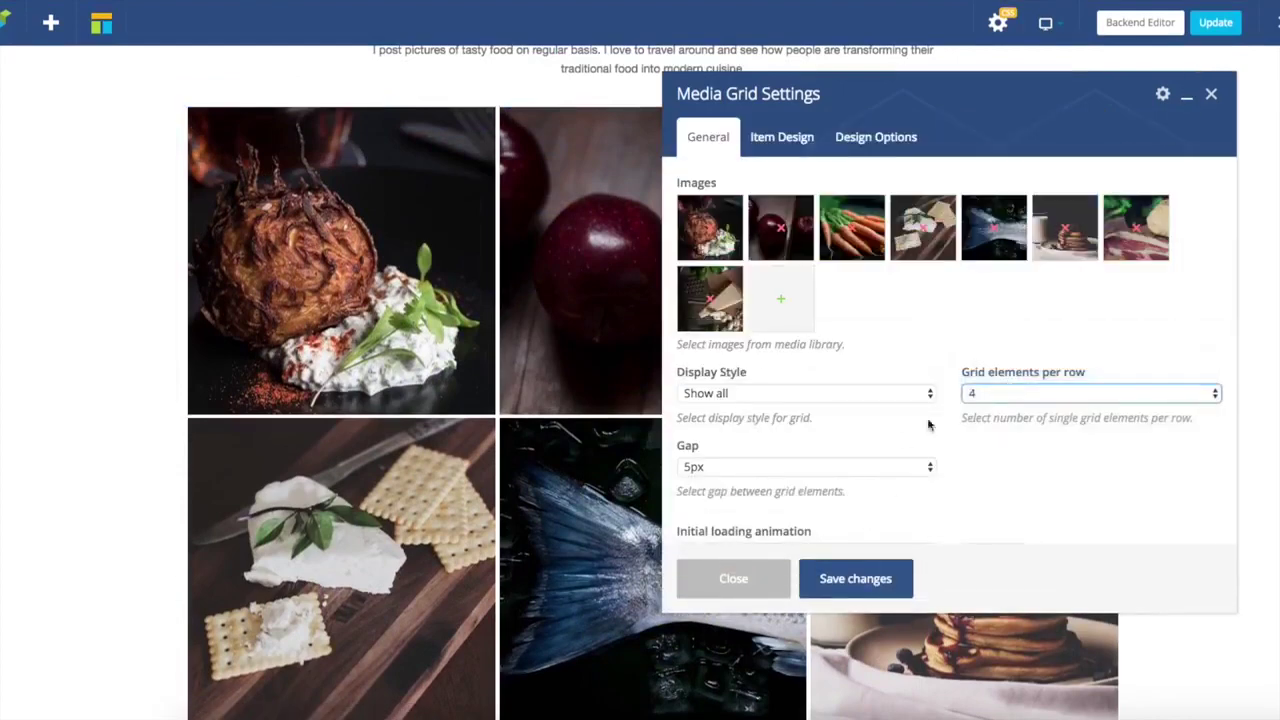
pyautogui.click(866, 580)
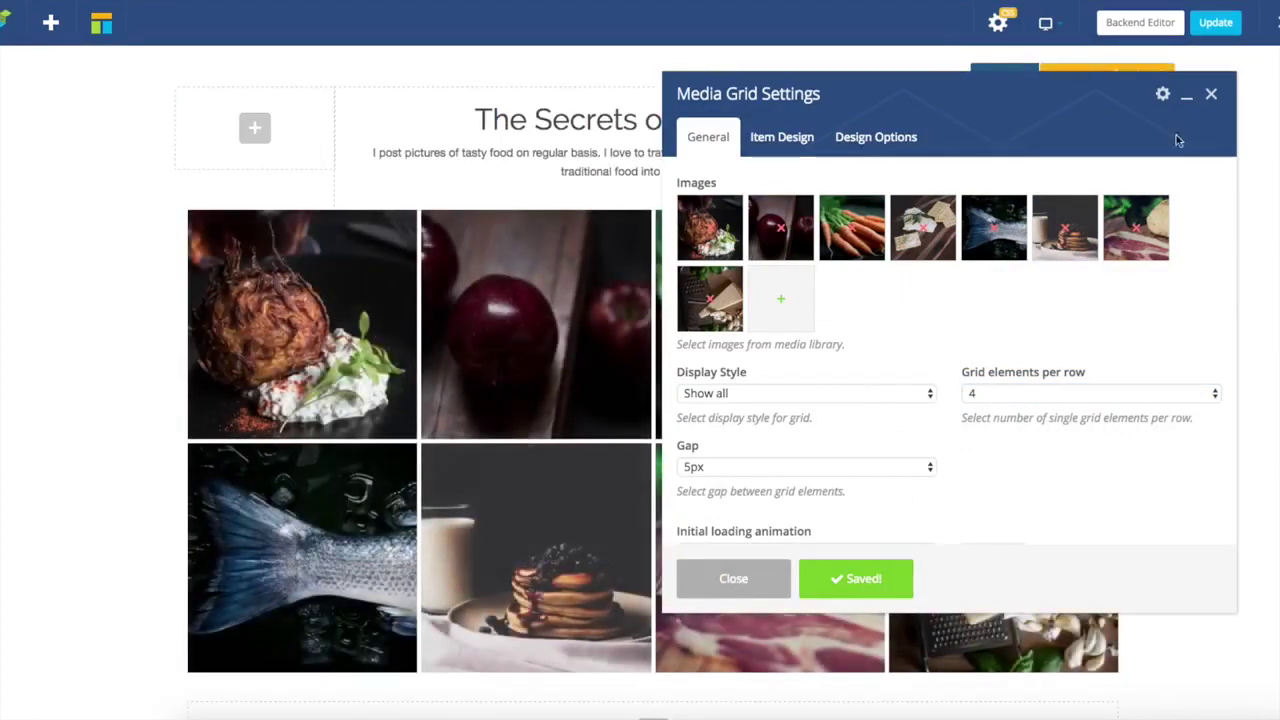
pyautogui.click(1187, 96)
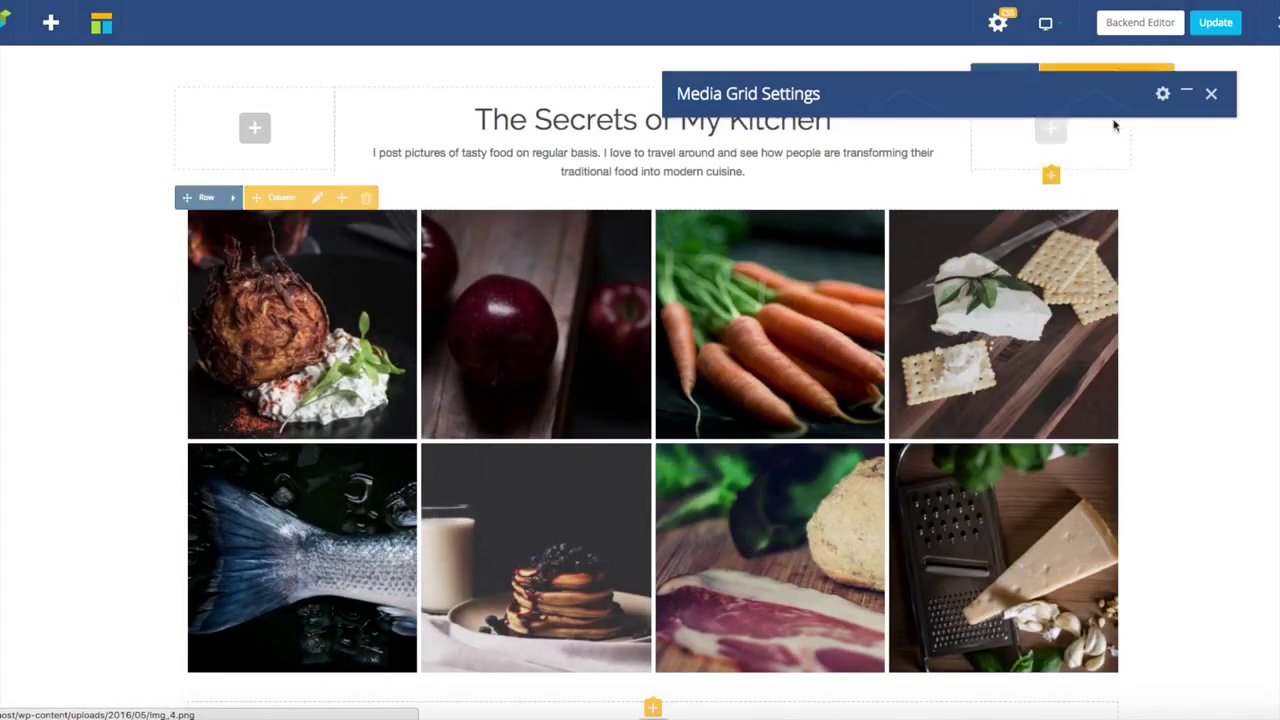
pyautogui.click(1187, 93)
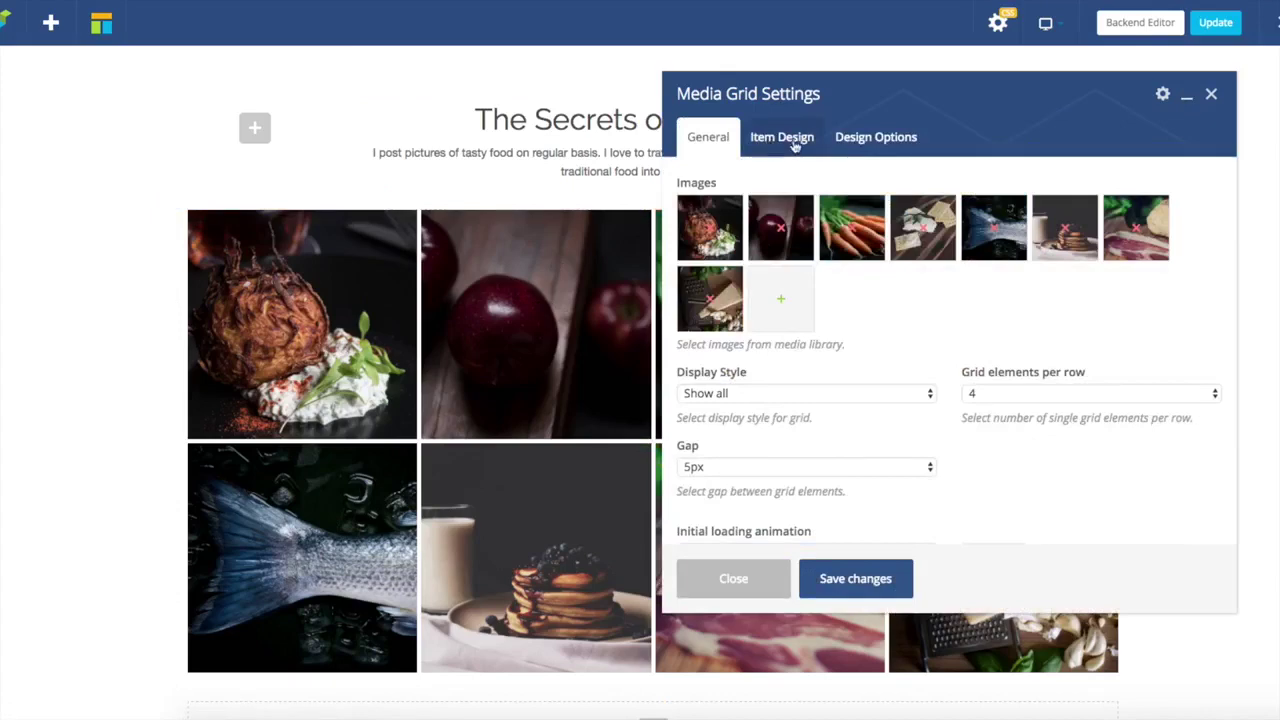
# In the Item Design tab, bring up the Grid element template list of designs.
pyautogui.click(778, 143)
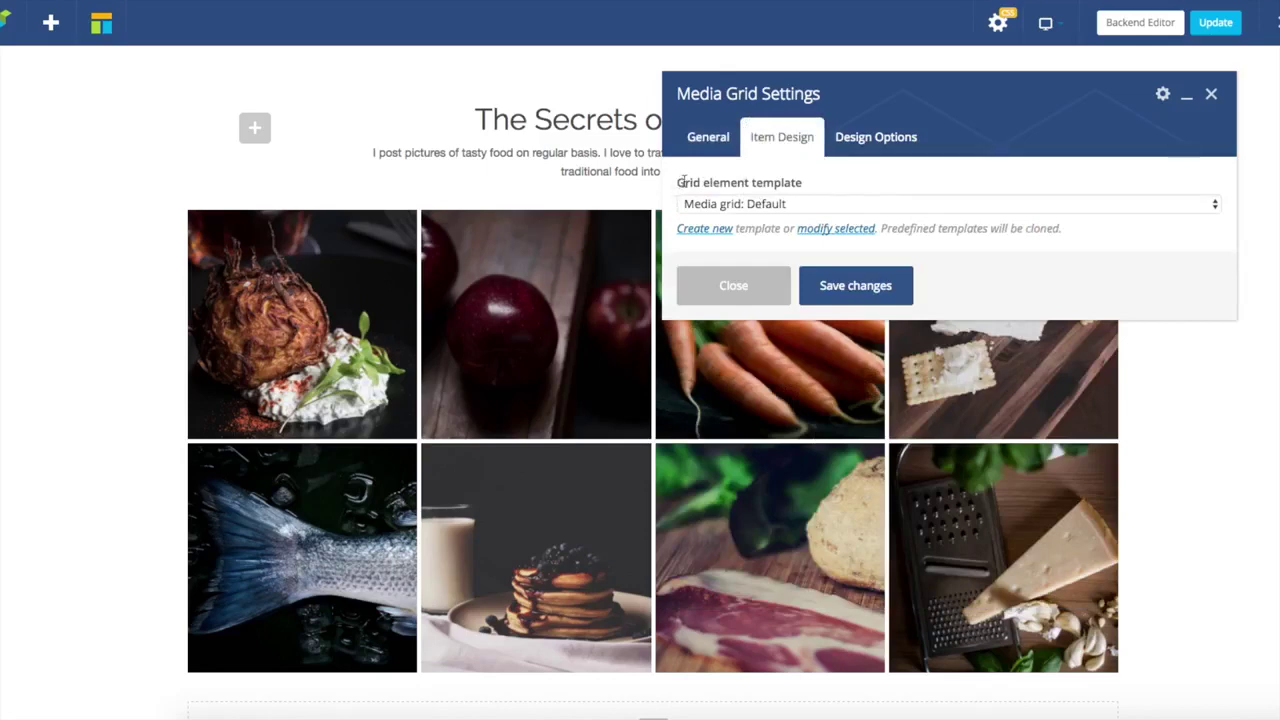
pyautogui.moveTo(677, 182); pyautogui.dragTo(793, 182)
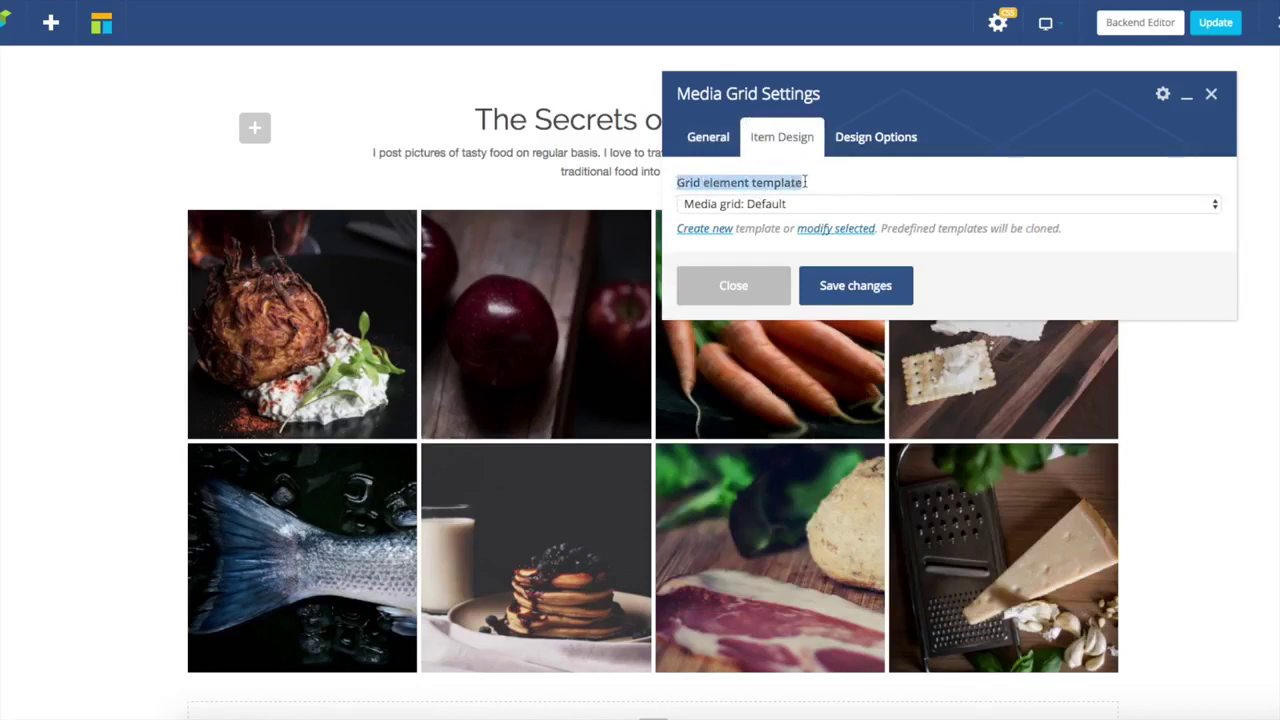
pyautogui.click(838, 184)
pyautogui.click(772, 205)
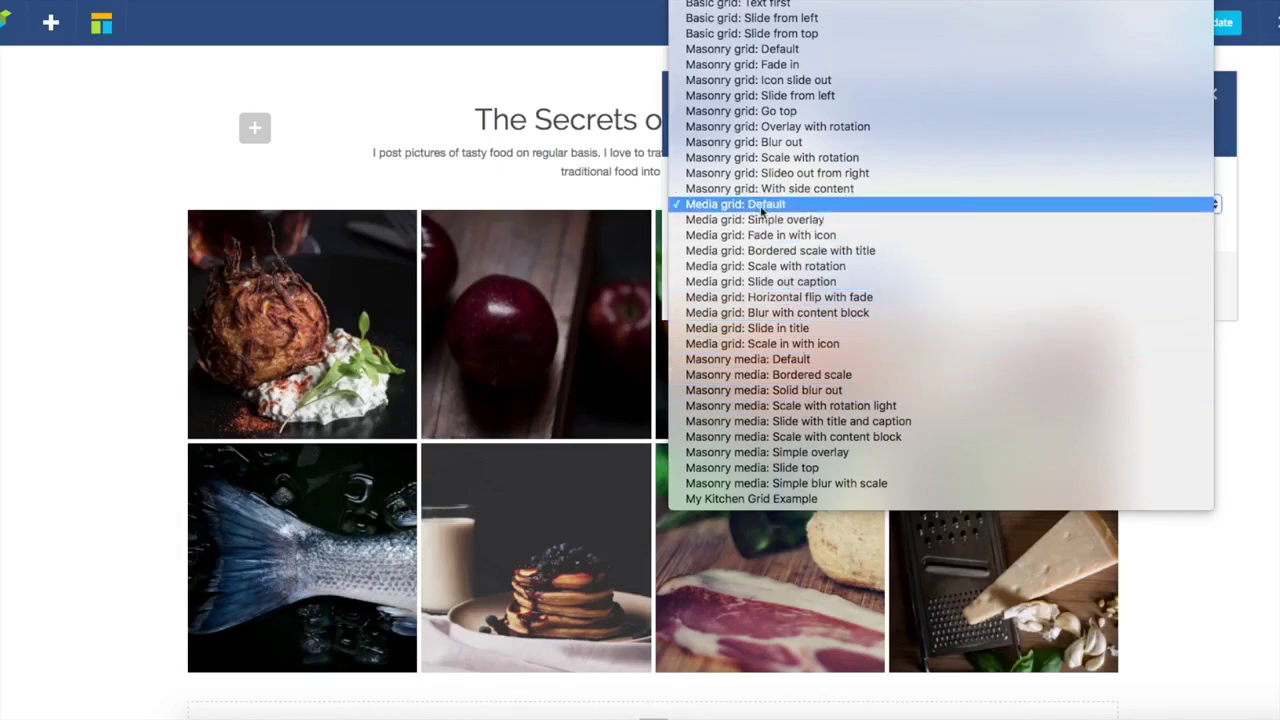
# Save Media grid: Slide in title, then switch to Media grid: Scale in with icon and save.
pyautogui.click(765, 328)
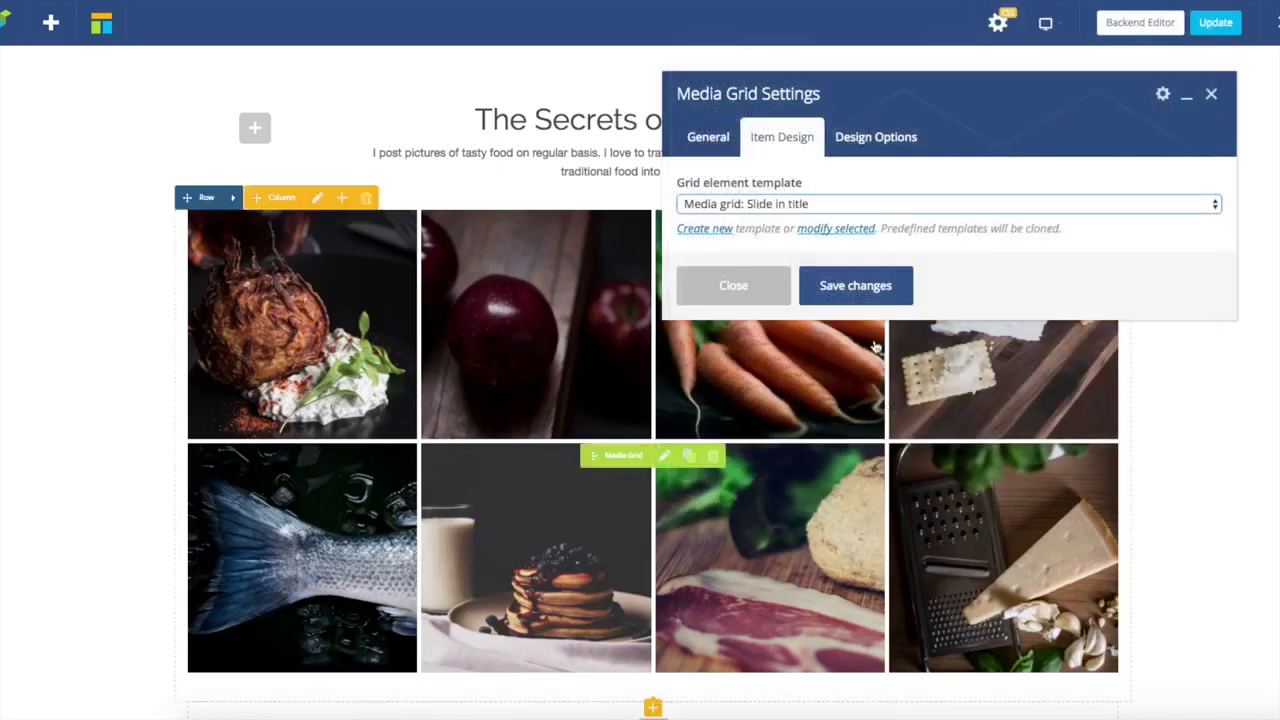
pyautogui.click(845, 290)
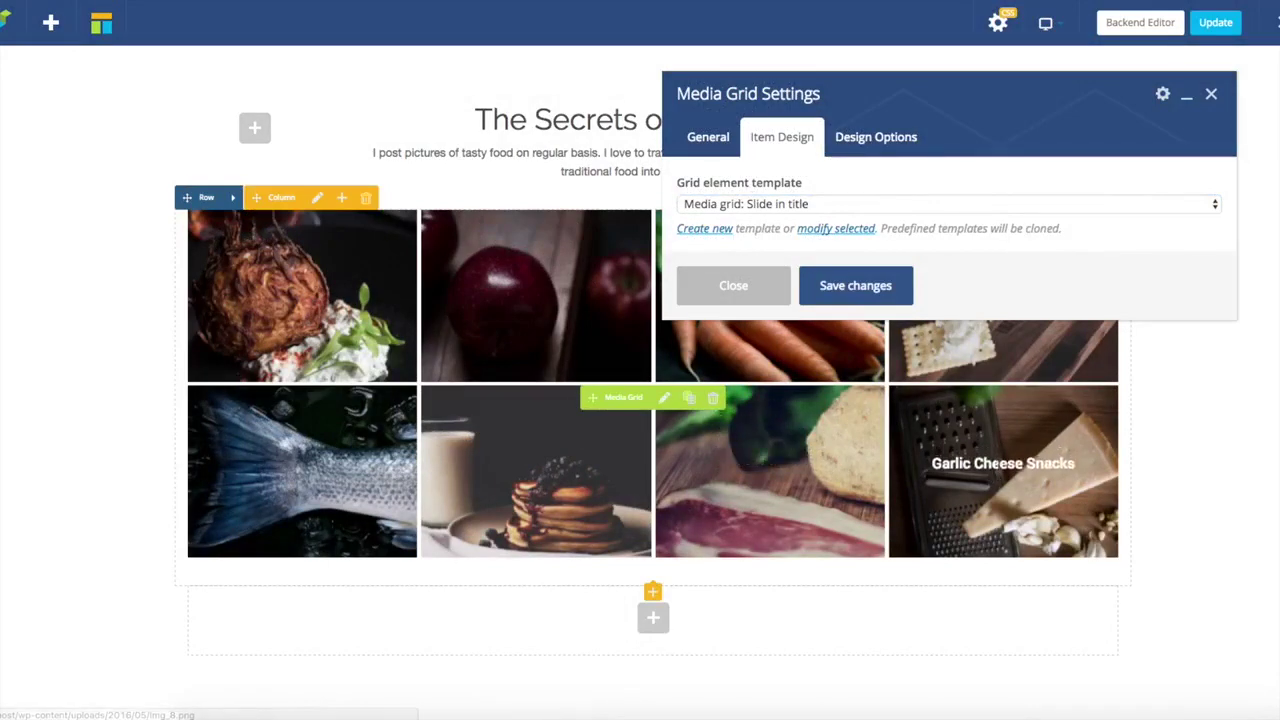
pyautogui.click(809, 209)
pyautogui.click(809, 204)
pyautogui.press('Down')
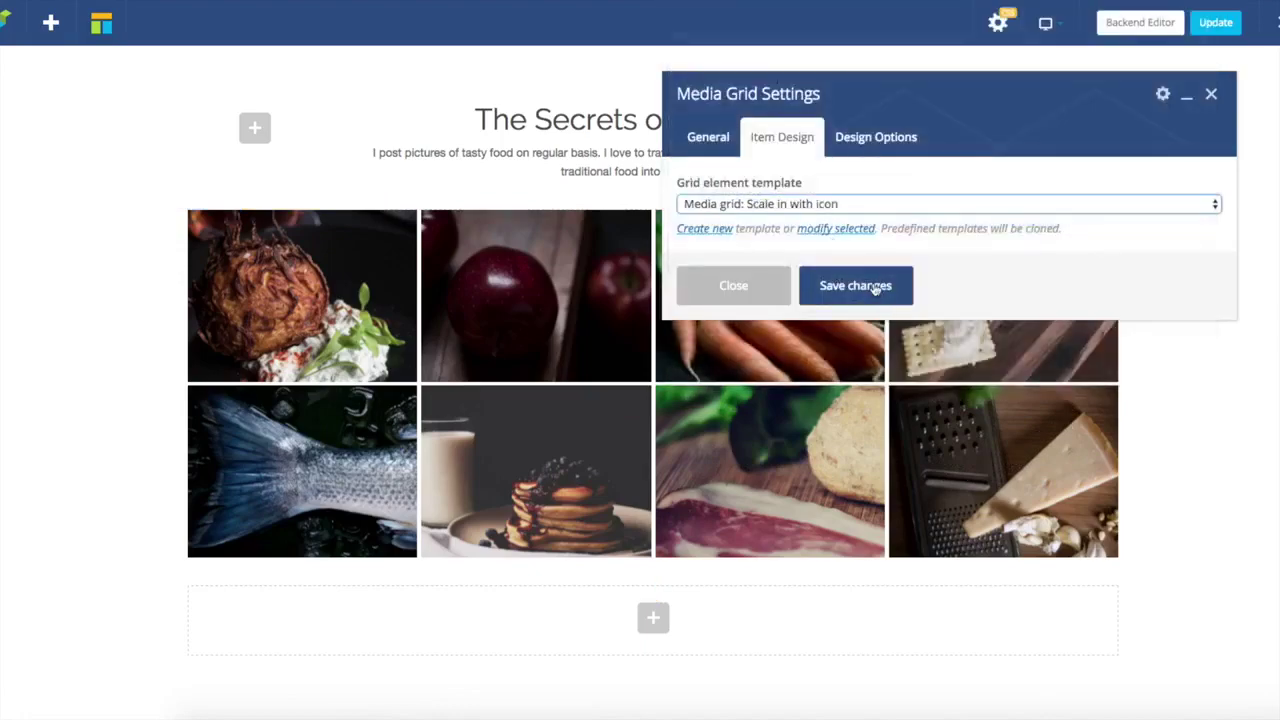
pyautogui.click(872, 288)
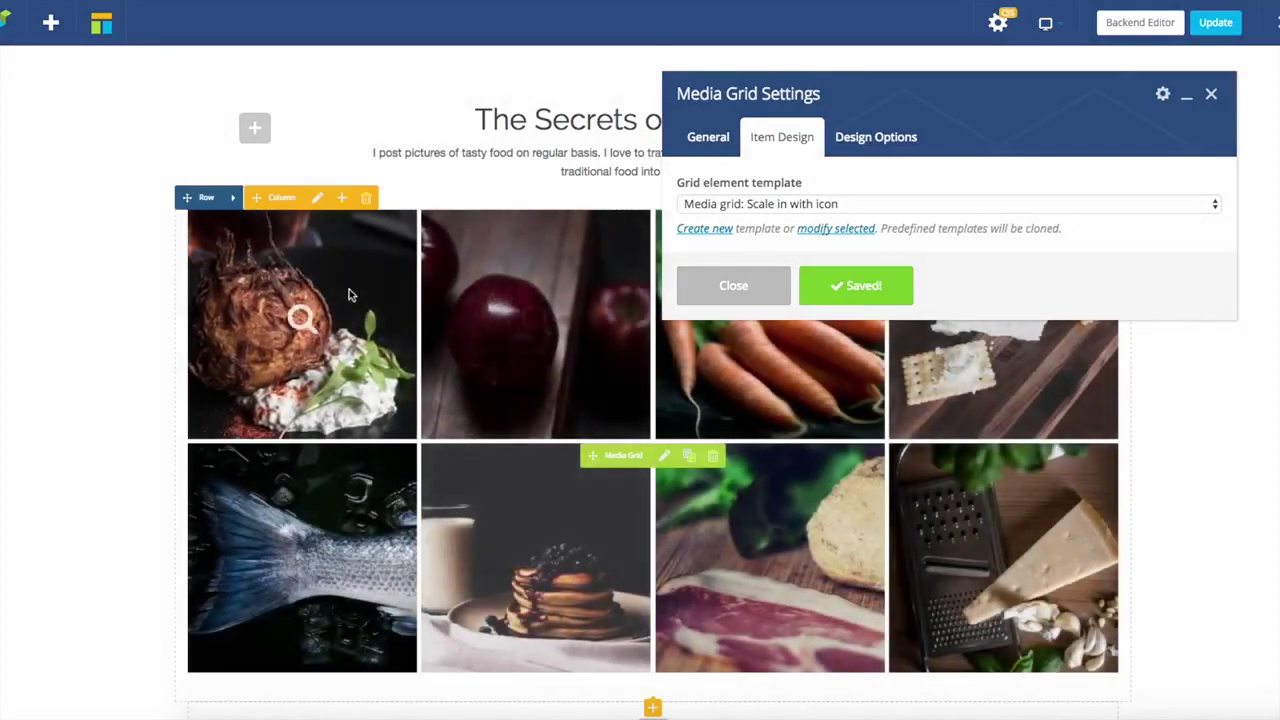
pyautogui.click(1187, 95)
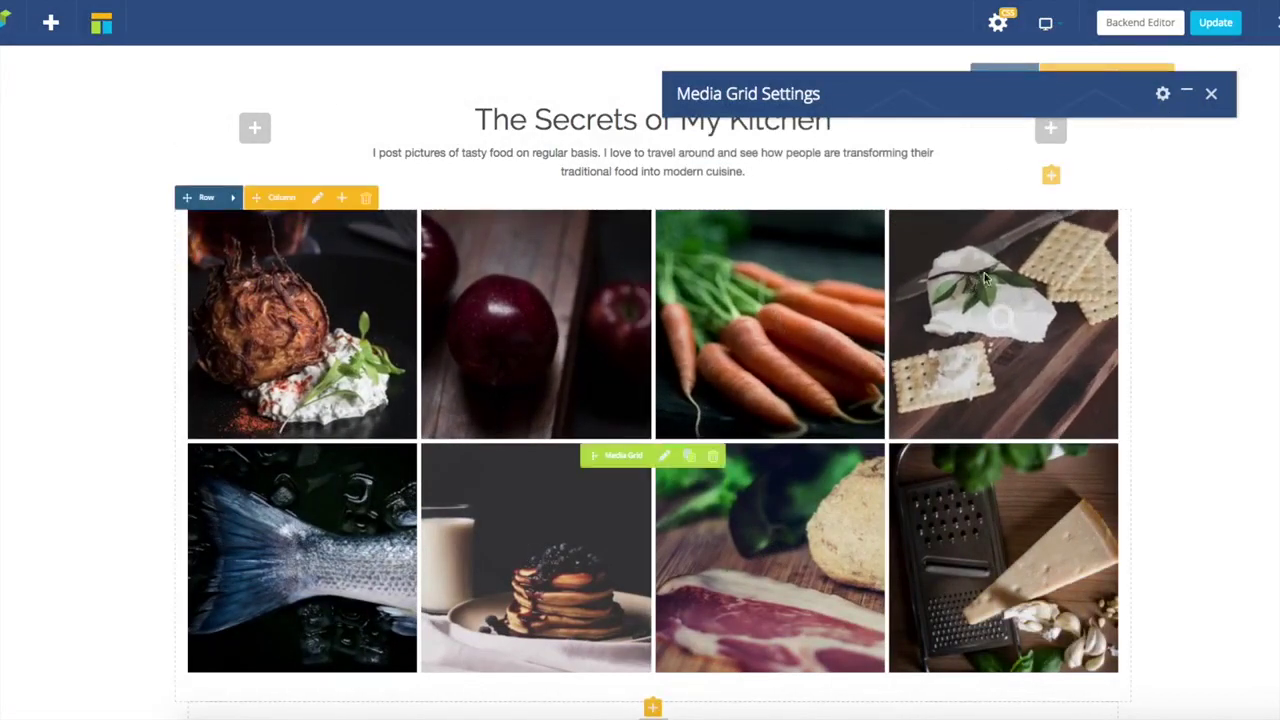
pyautogui.click(1187, 94)
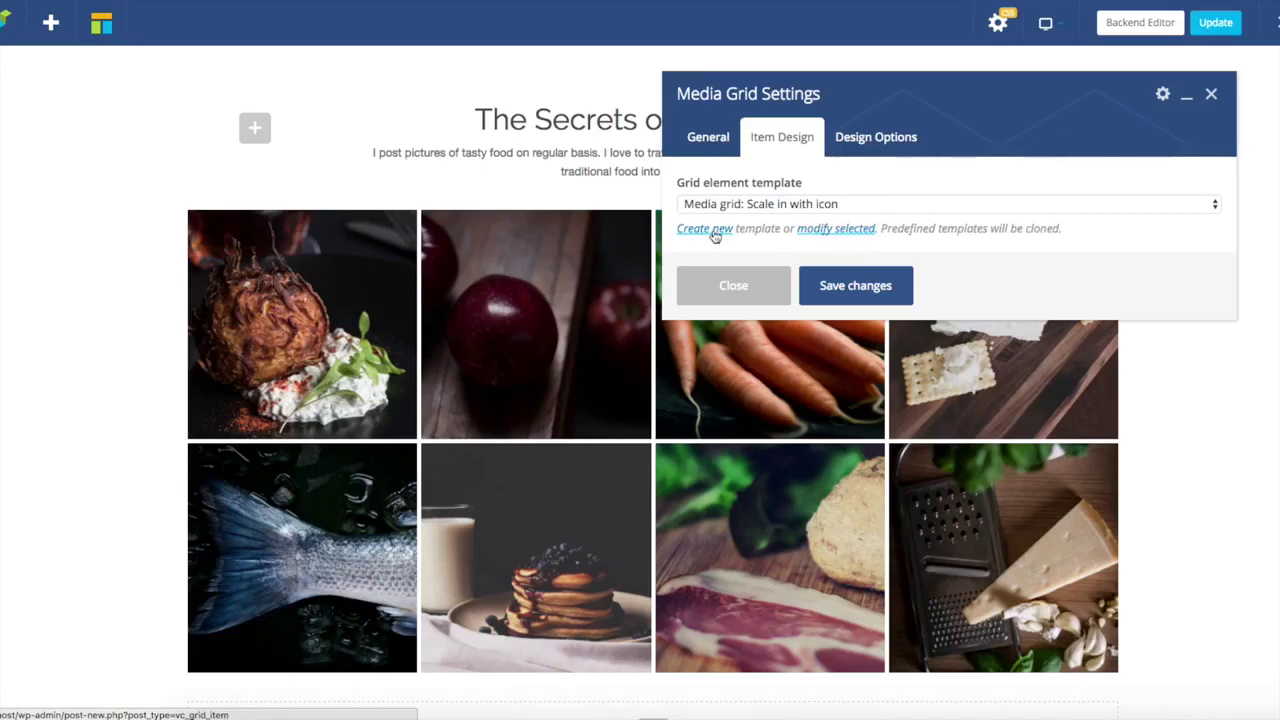
# Choose and save the My Kitchen Grid Example item template, then minimize settings to view the grid.
pyautogui.click(737, 204)
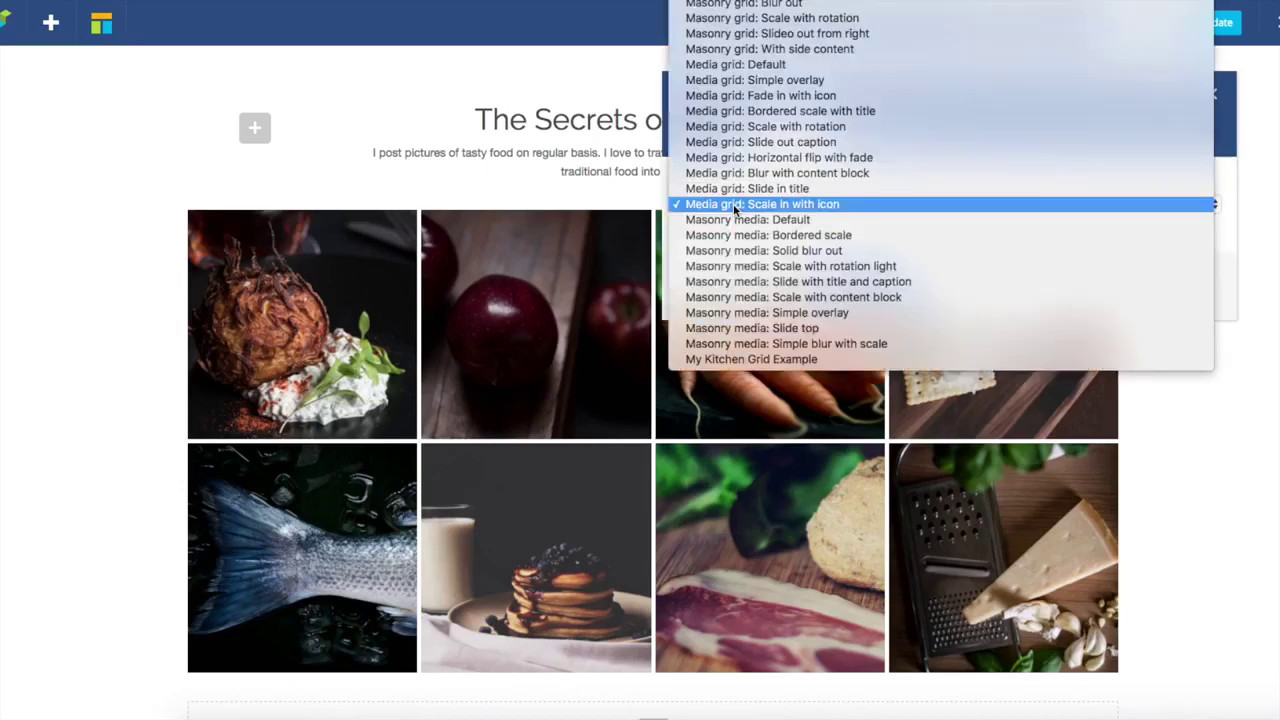
pyautogui.click(740, 360)
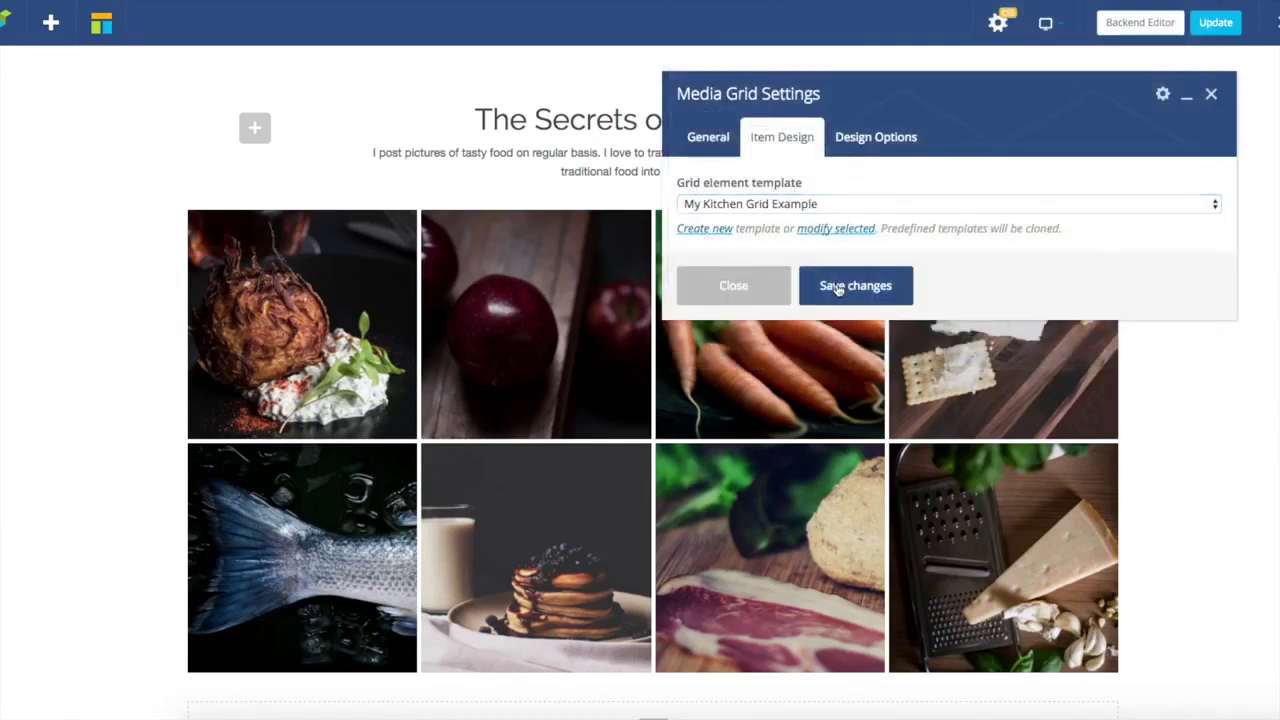
pyautogui.click(838, 288)
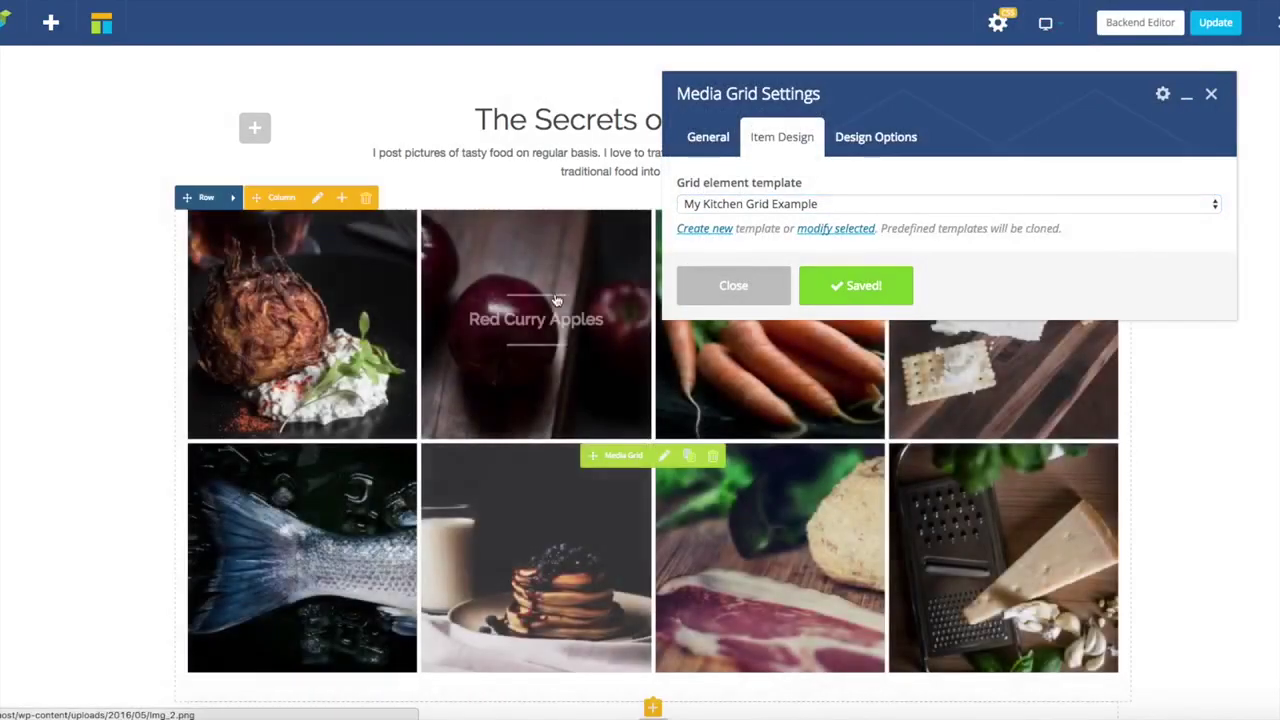
pyautogui.scroll(-1, 300, 300)
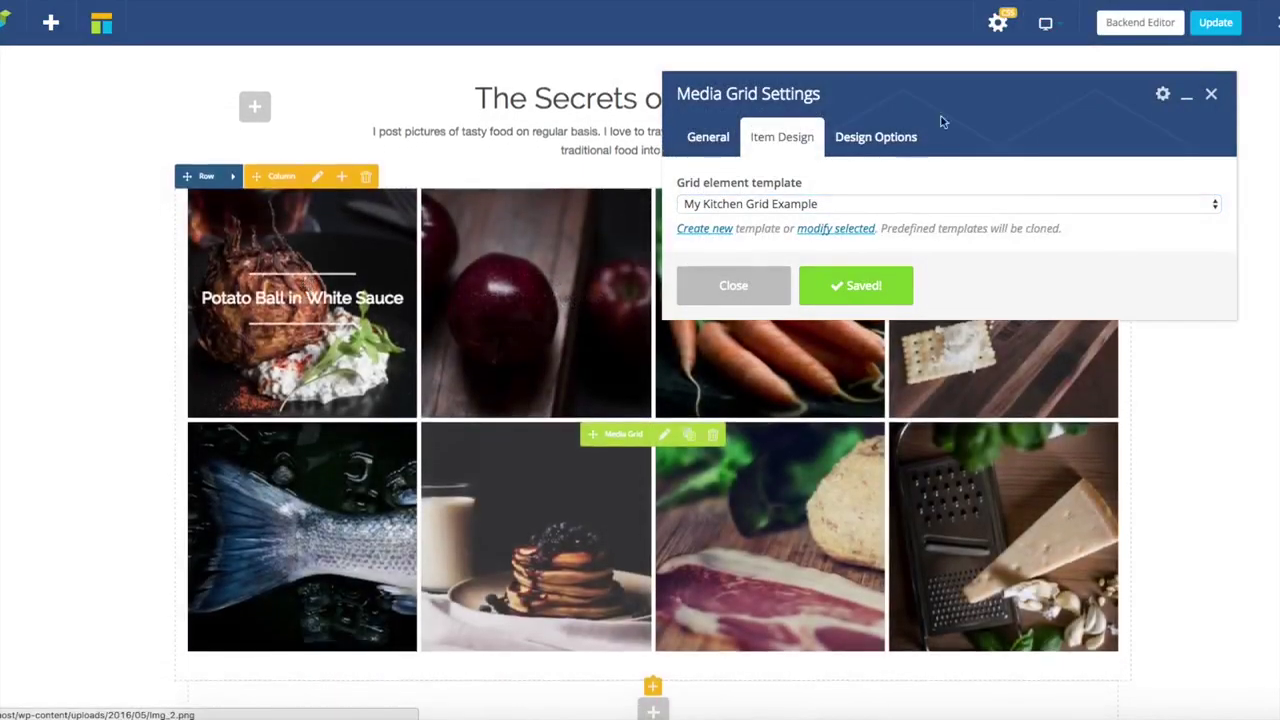
pyautogui.click(1186, 93)
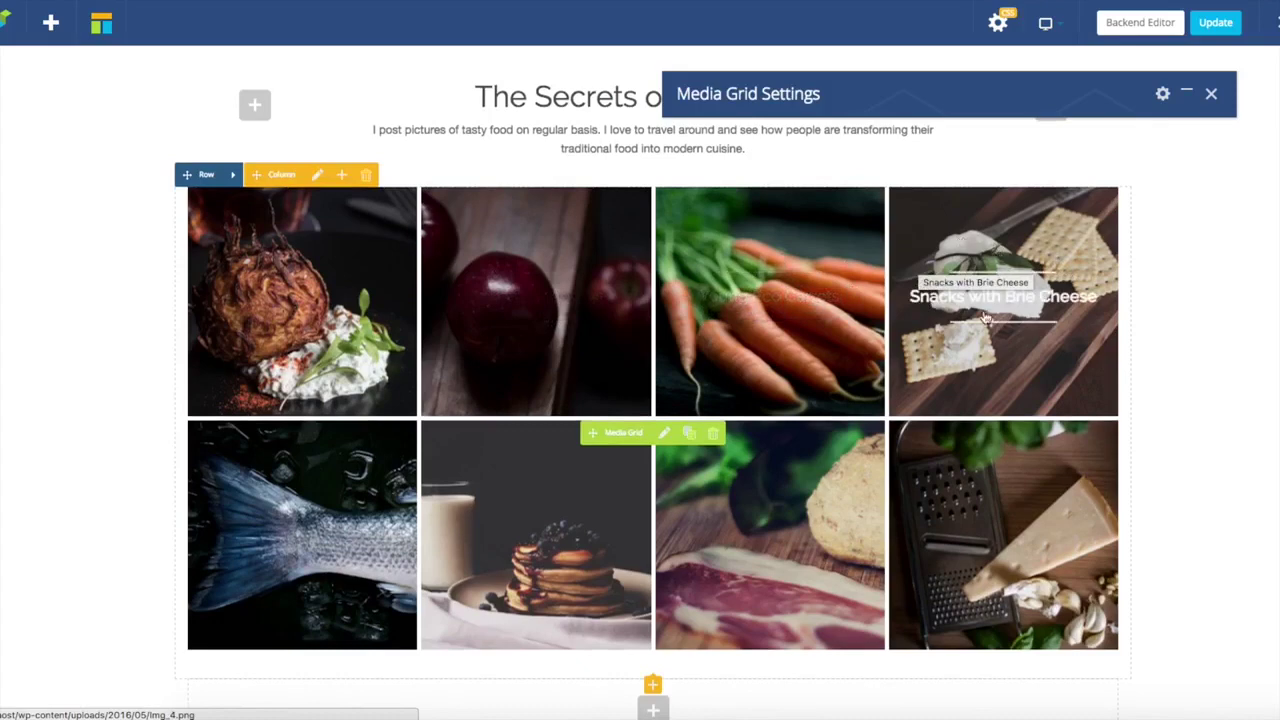
pyautogui.click(1189, 95)
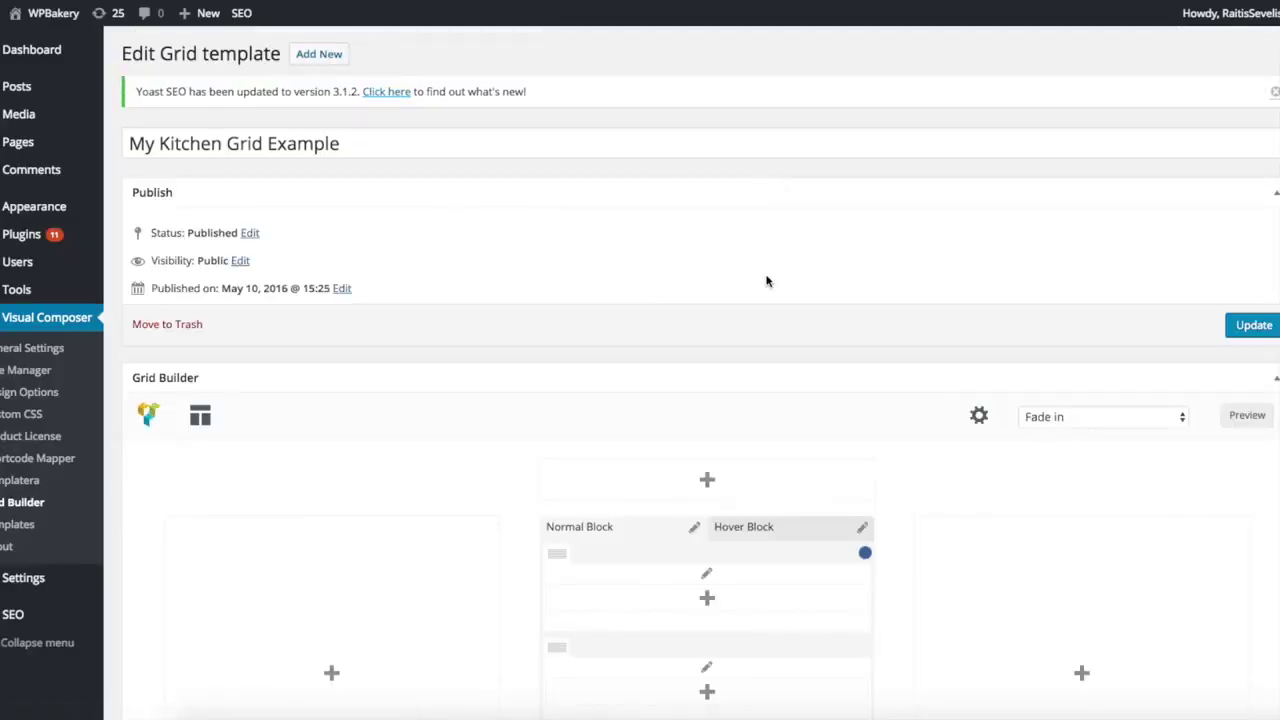
# Scroll down to the Grid Builder and add a new element below the grid item.
pyautogui.scroll(-3, 793, 303)
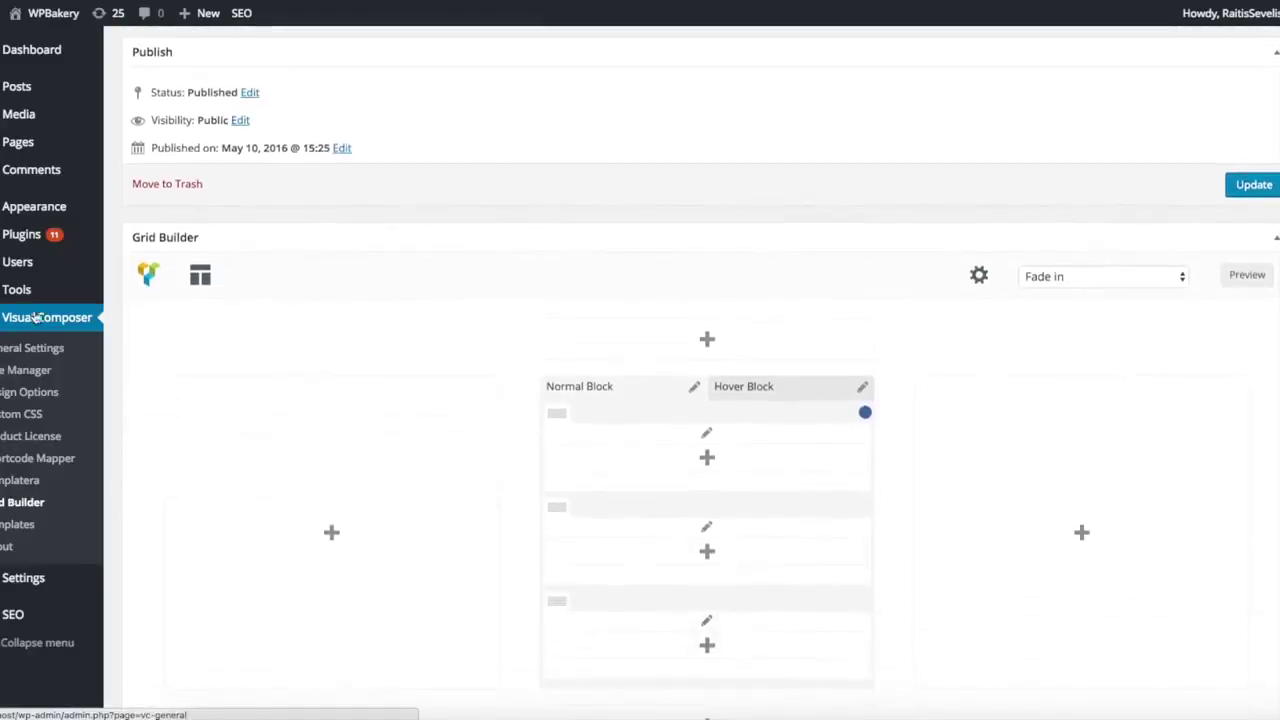
pyautogui.scroll(-1, 625, 350)
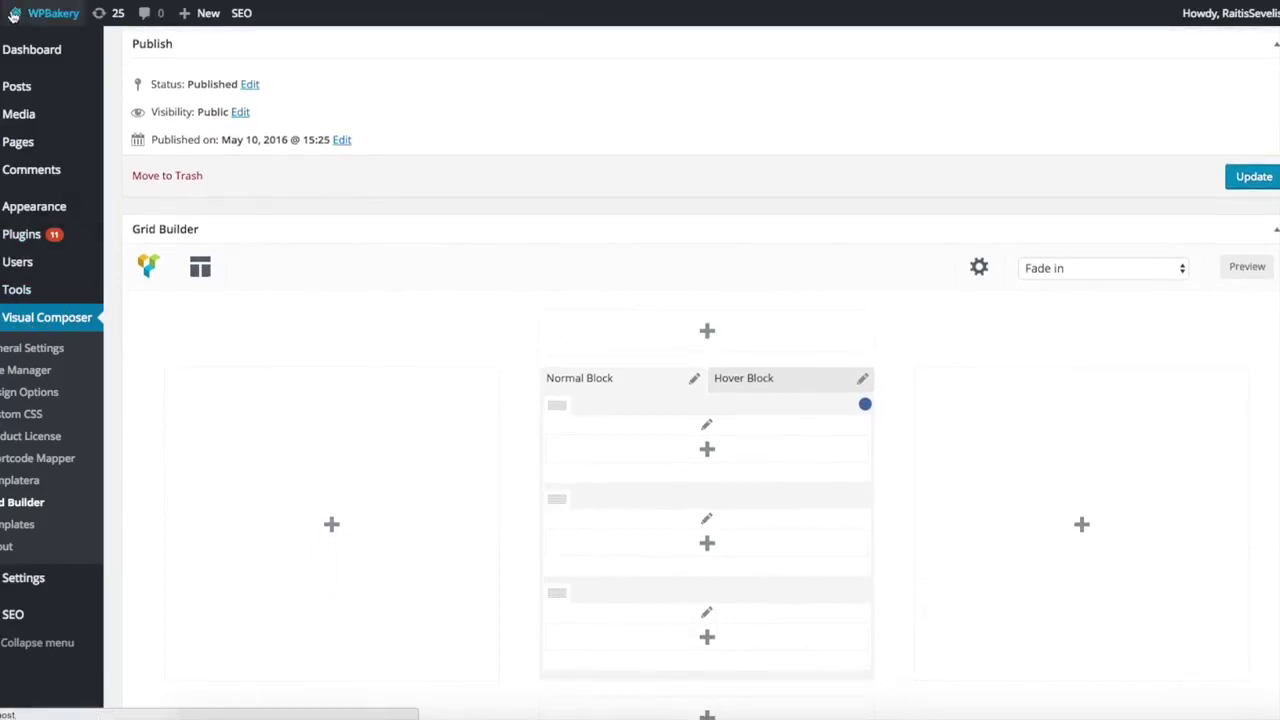
pyautogui.scroll(-1, 10, 322)
pyautogui.scroll(-1, 10, 322)
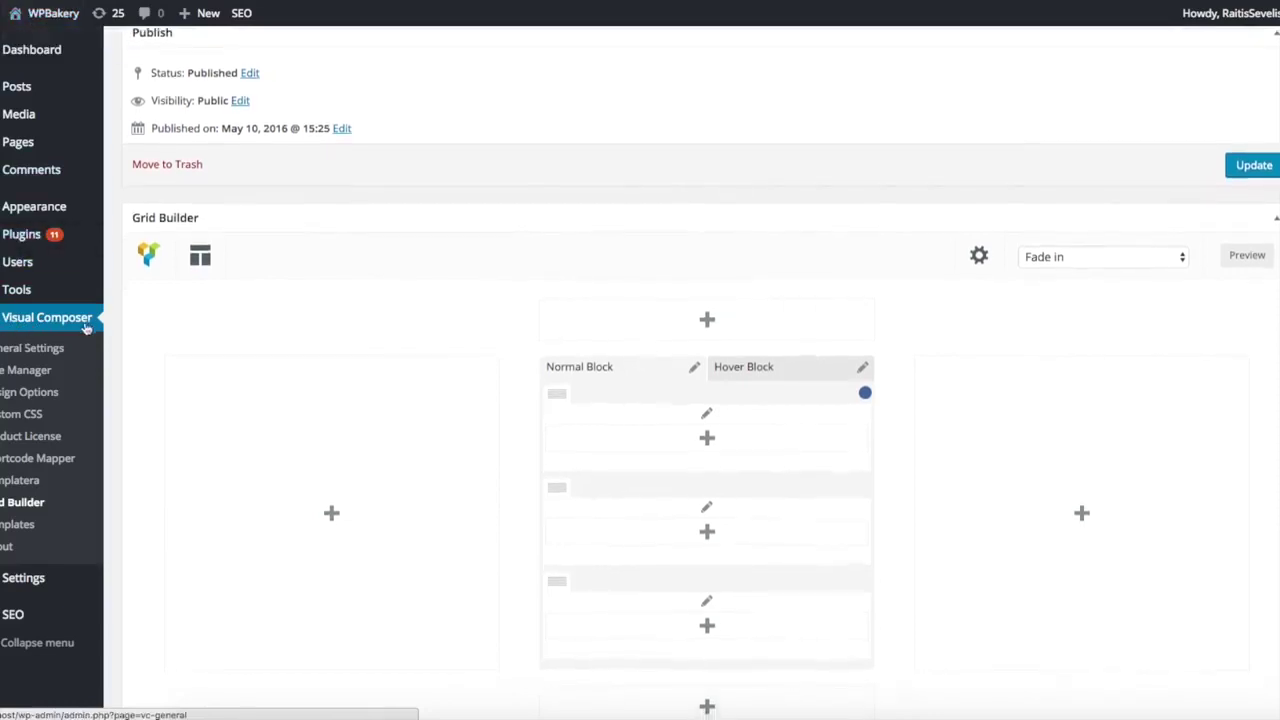
pyautogui.scroll(-2, 909, 352)
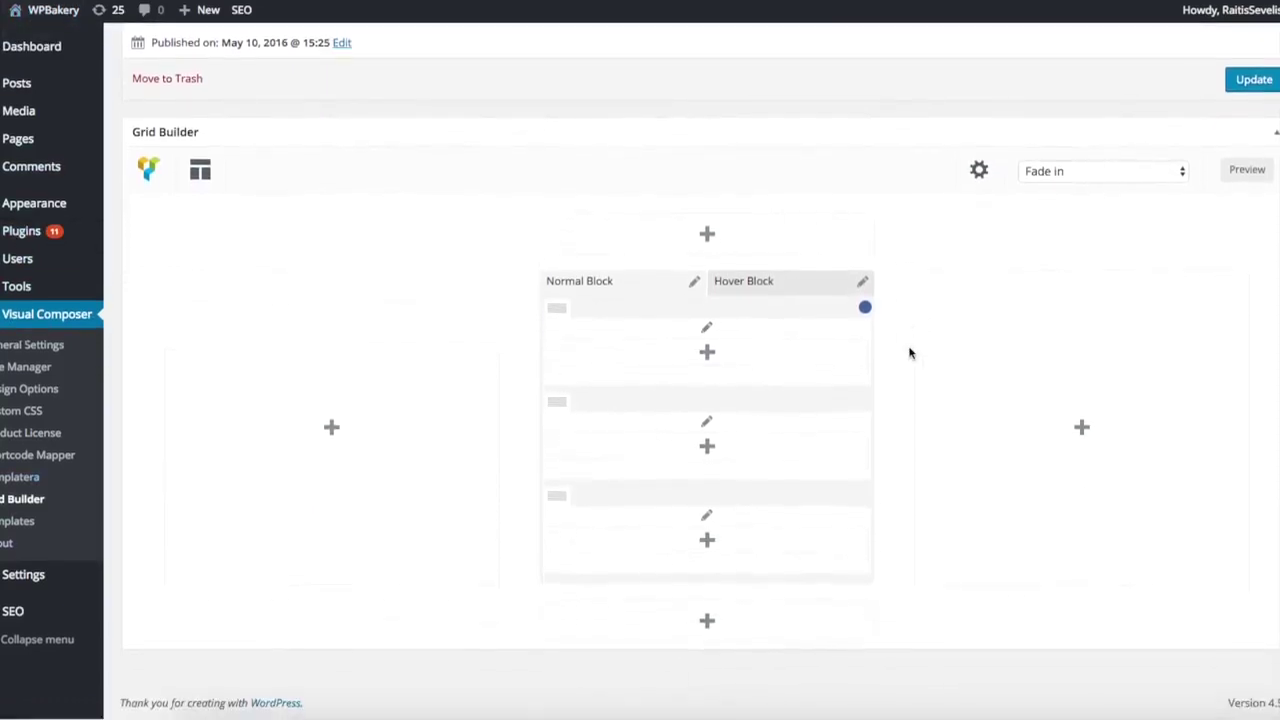
pyautogui.scroll(1, 893, 206)
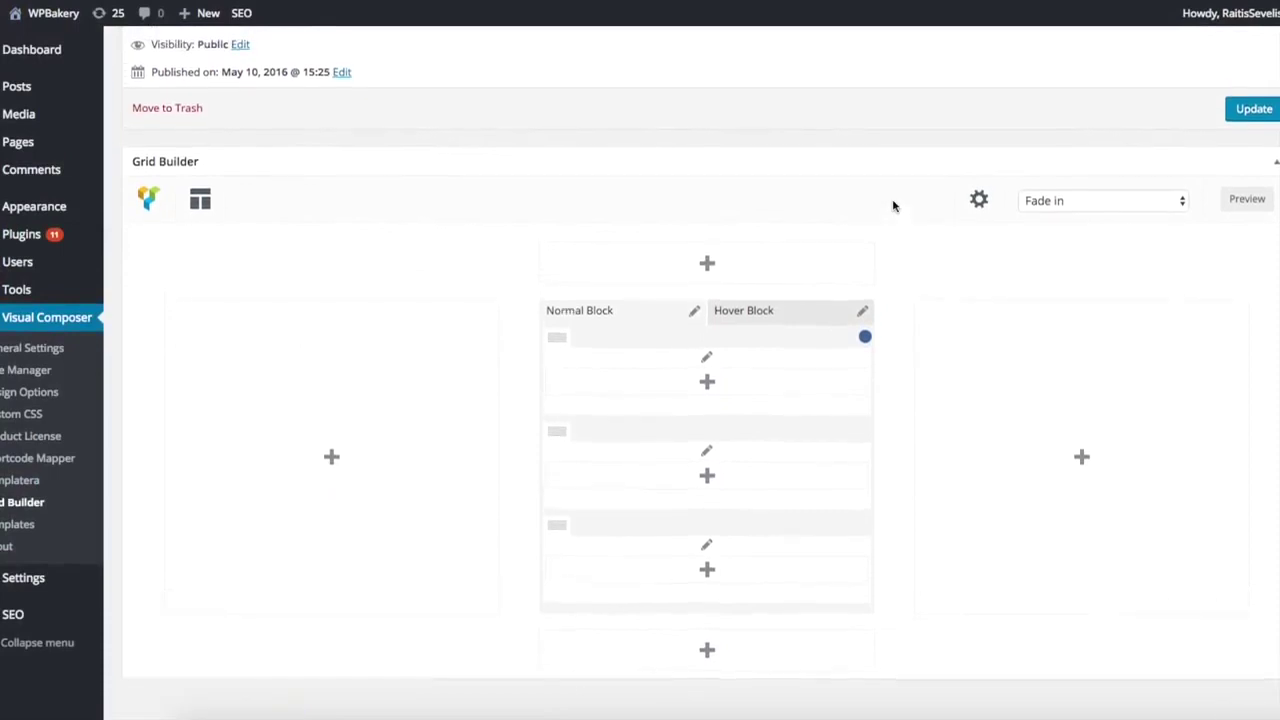
pyautogui.scroll(-1, 893, 206)
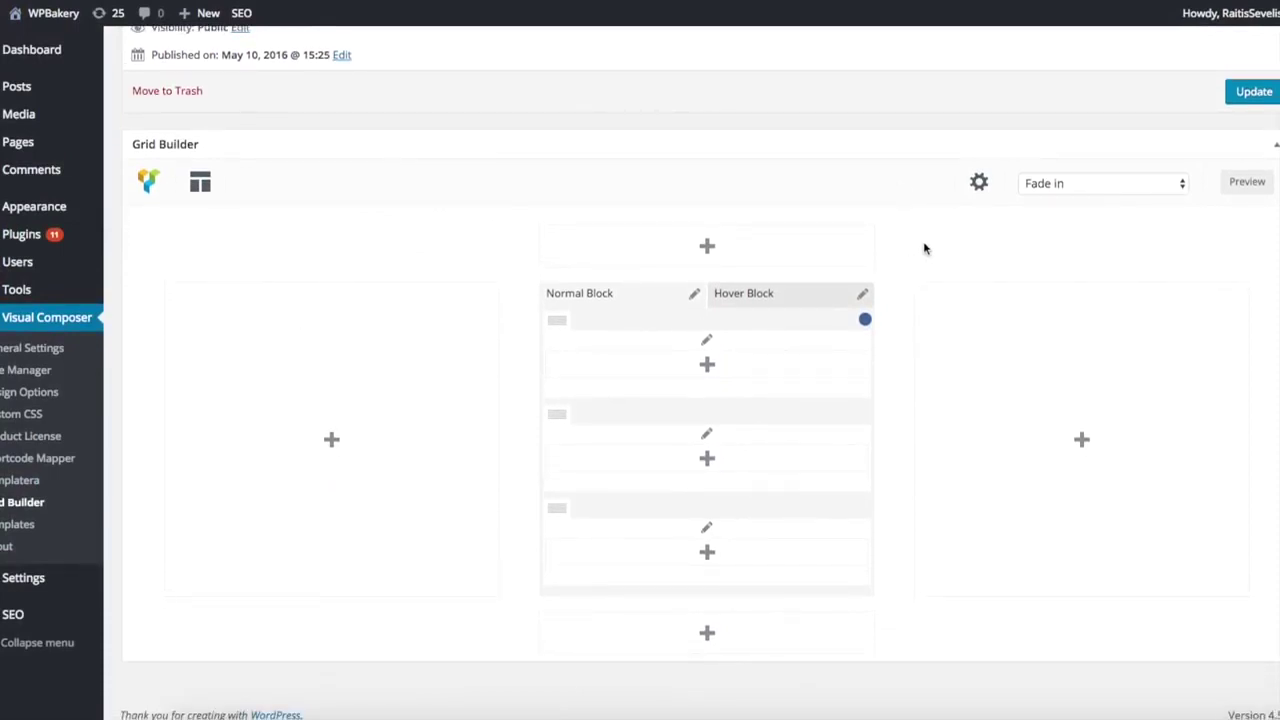
pyautogui.scroll(1, 924, 246)
pyautogui.scroll(-1, 924, 246)
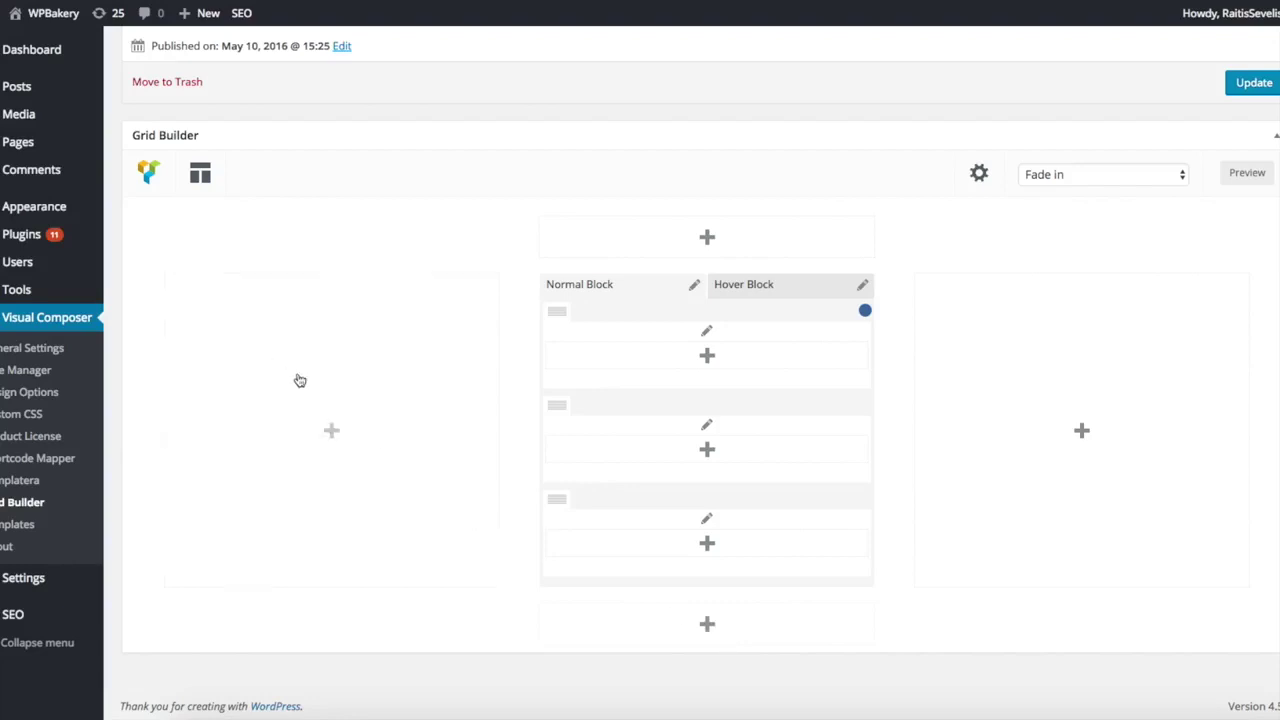
pyautogui.click(684, 634)
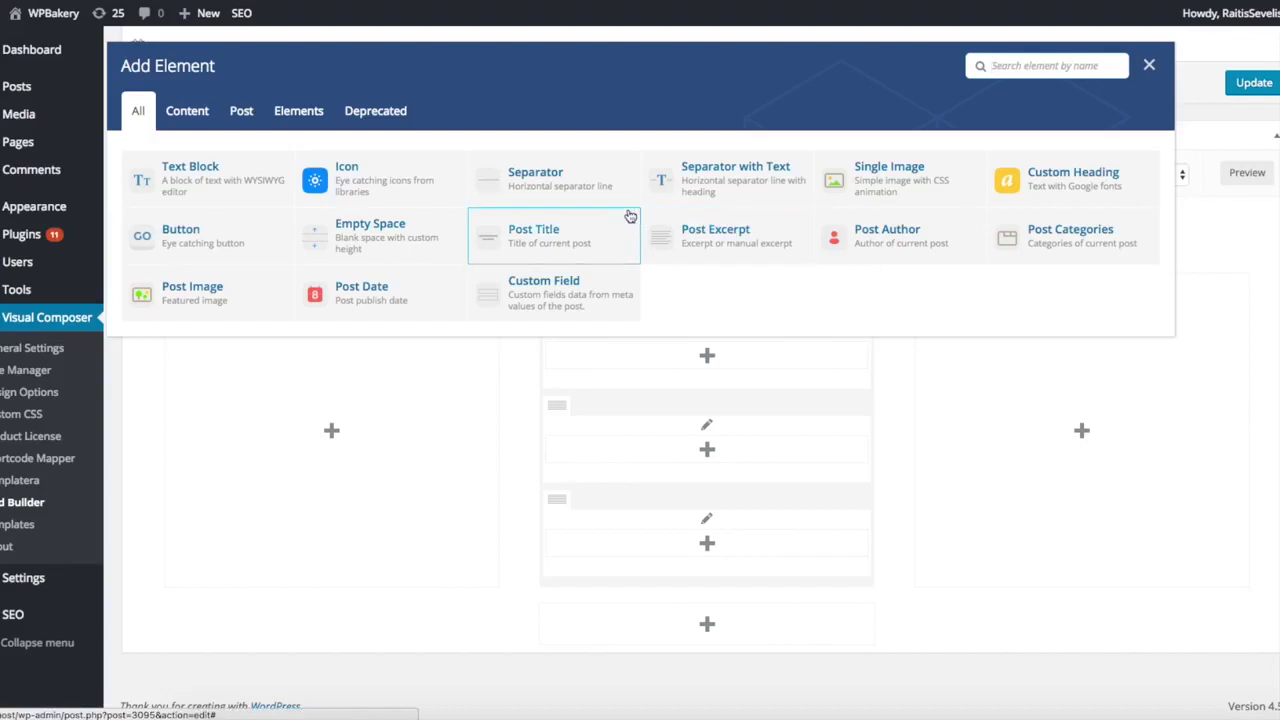
# Add a Post Excerpt block, toggle it to two columns and back, then drag it beside the grid item.
pyautogui.click(729, 240)
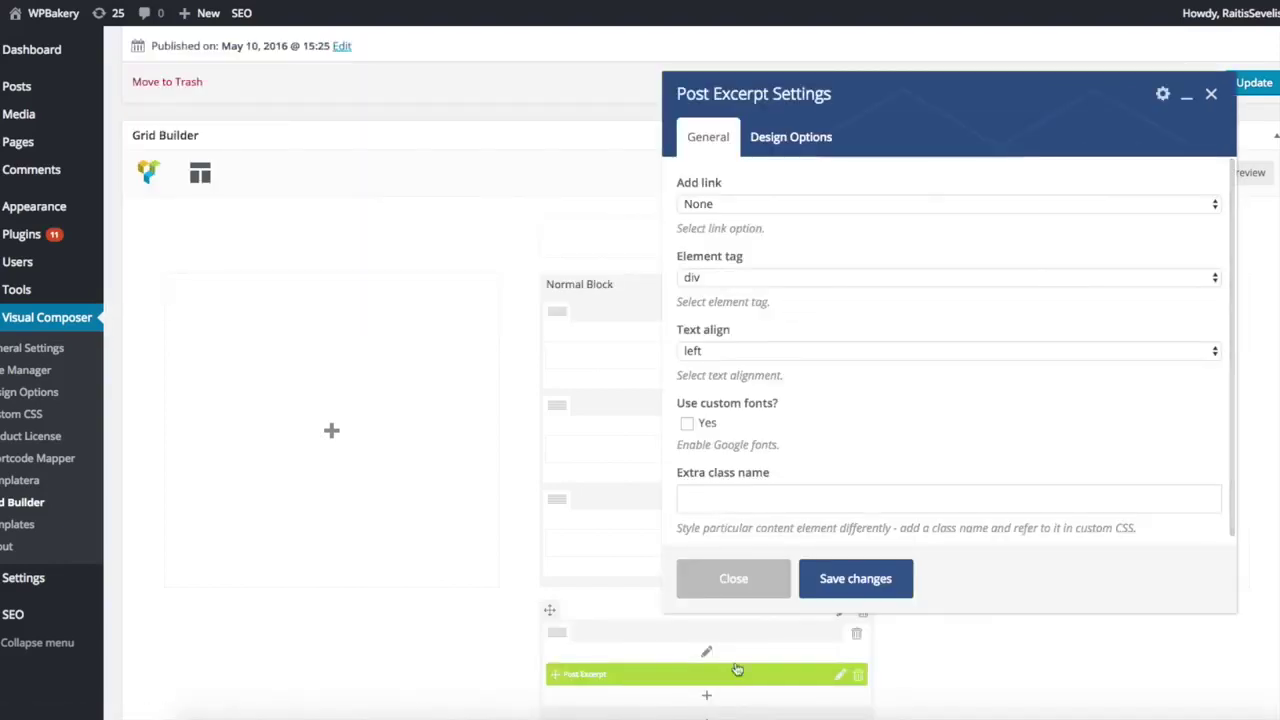
pyautogui.click(755, 595)
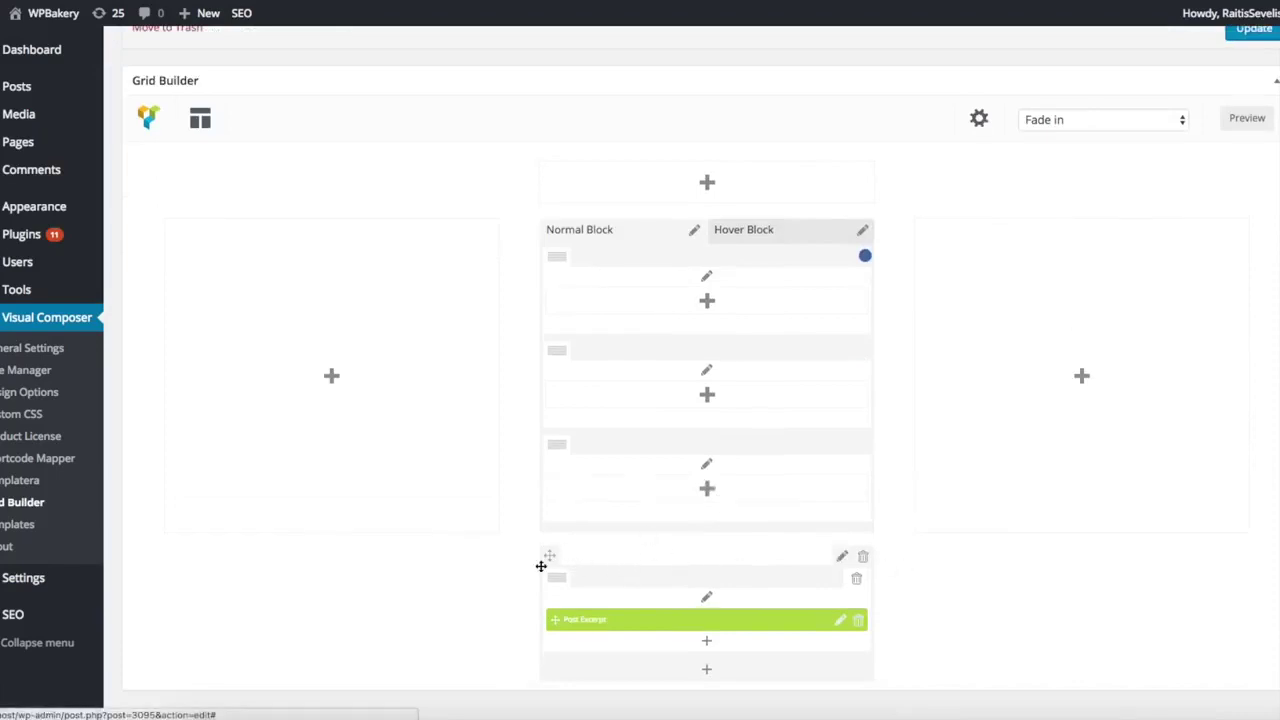
pyautogui.moveTo(560, 583)
pyautogui.click(585, 580)
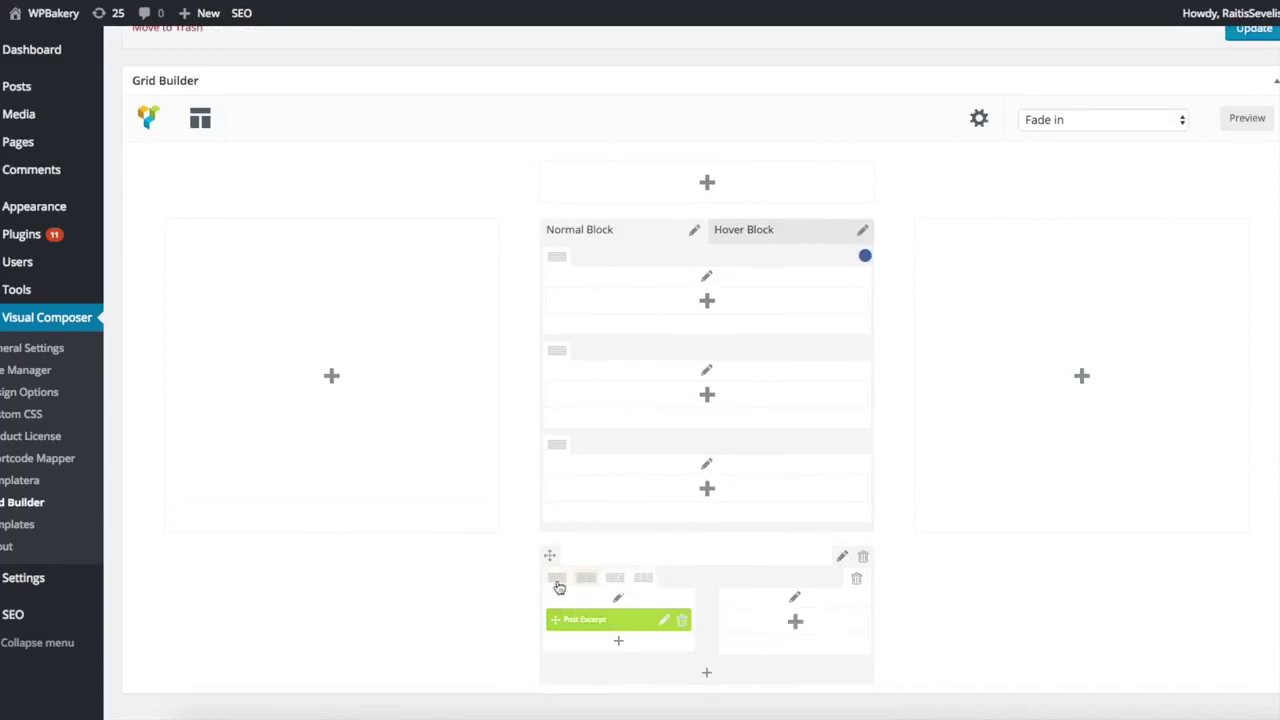
pyautogui.click(558, 580)
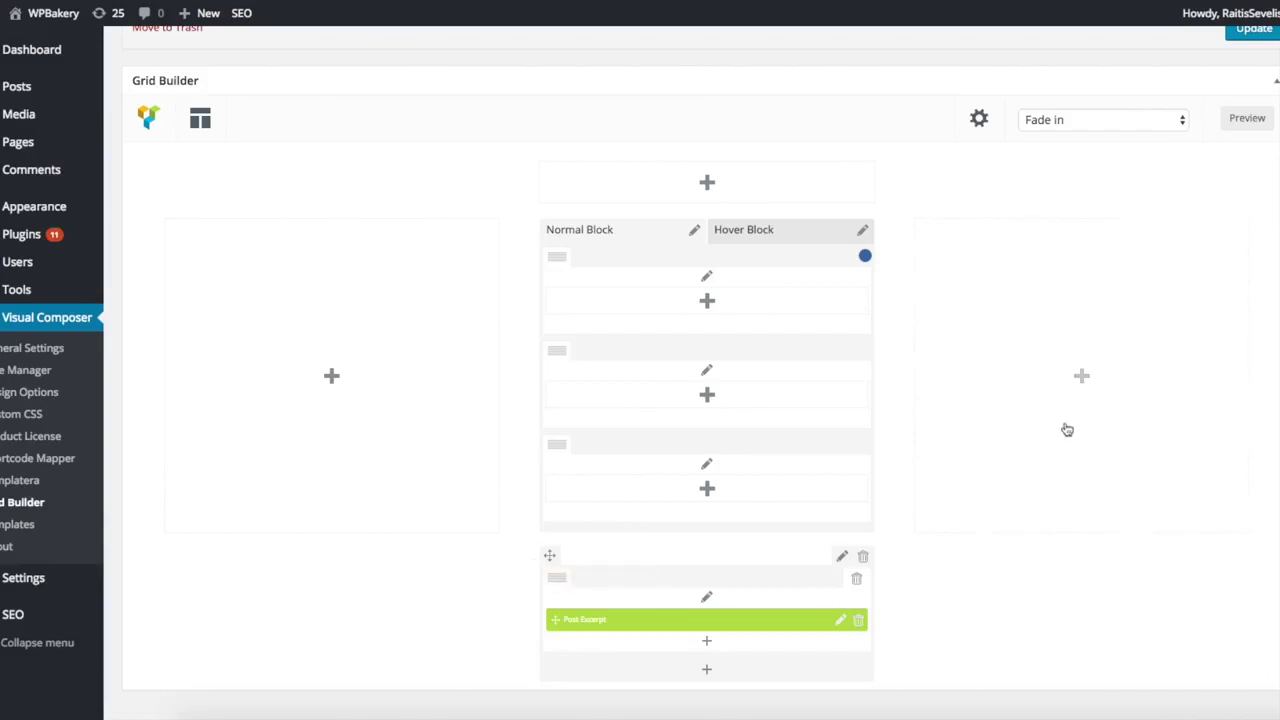
pyautogui.moveTo(550, 555)
pyautogui.mouseDown()
pyautogui.moveTo(1037, 340)
pyautogui.moveTo(1006, 300)
pyautogui.moveTo(362, 320)
pyautogui.moveTo(312, 421)
pyautogui.mouseUp()
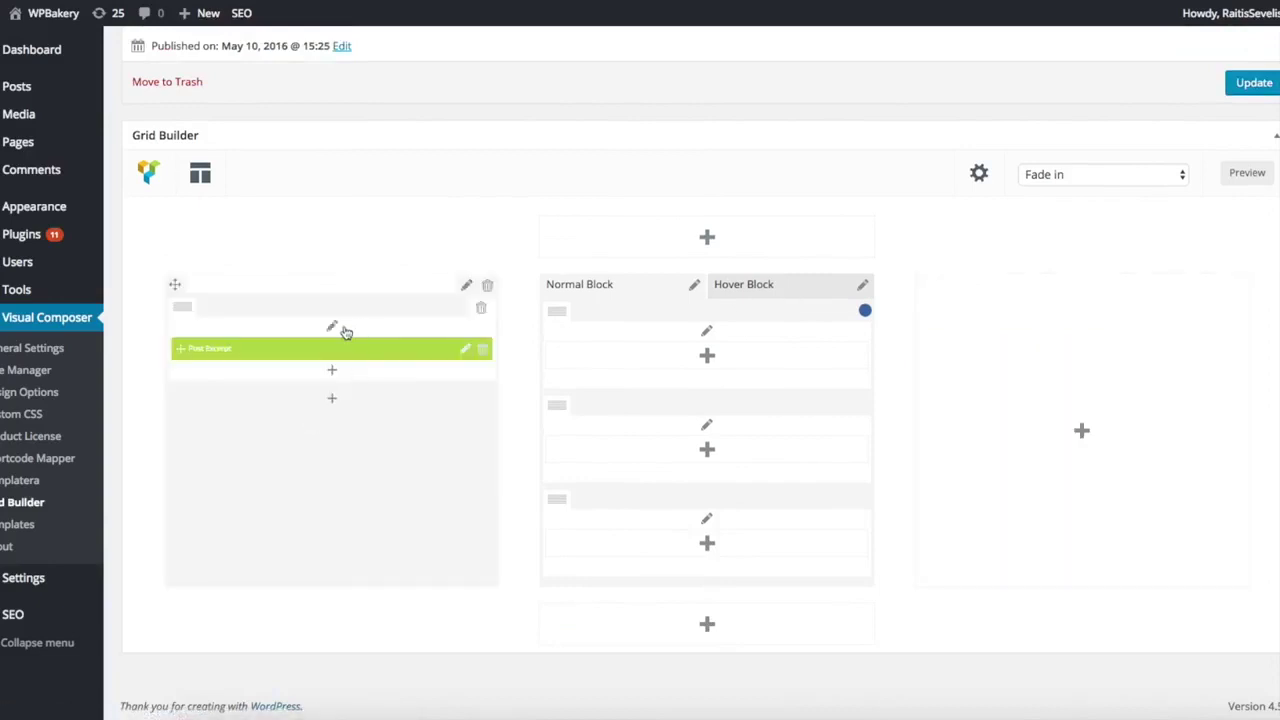
# Drag the Post Excerpt block to the right side, then back beneath the grid item.
pyautogui.moveTo(345, 332); pyautogui.dragTo(1071, 502)
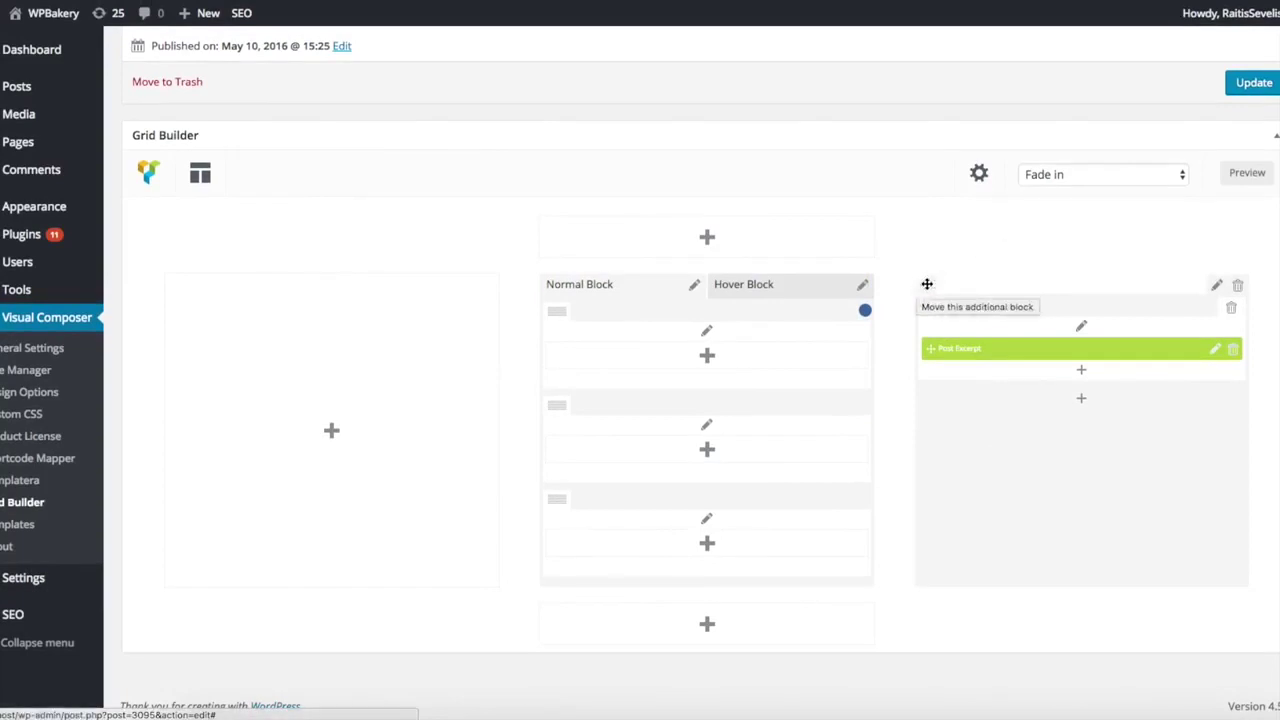
pyautogui.moveTo(925, 285); pyautogui.dragTo(556, 612)
pyautogui.scroll(-1, 1006, 414)
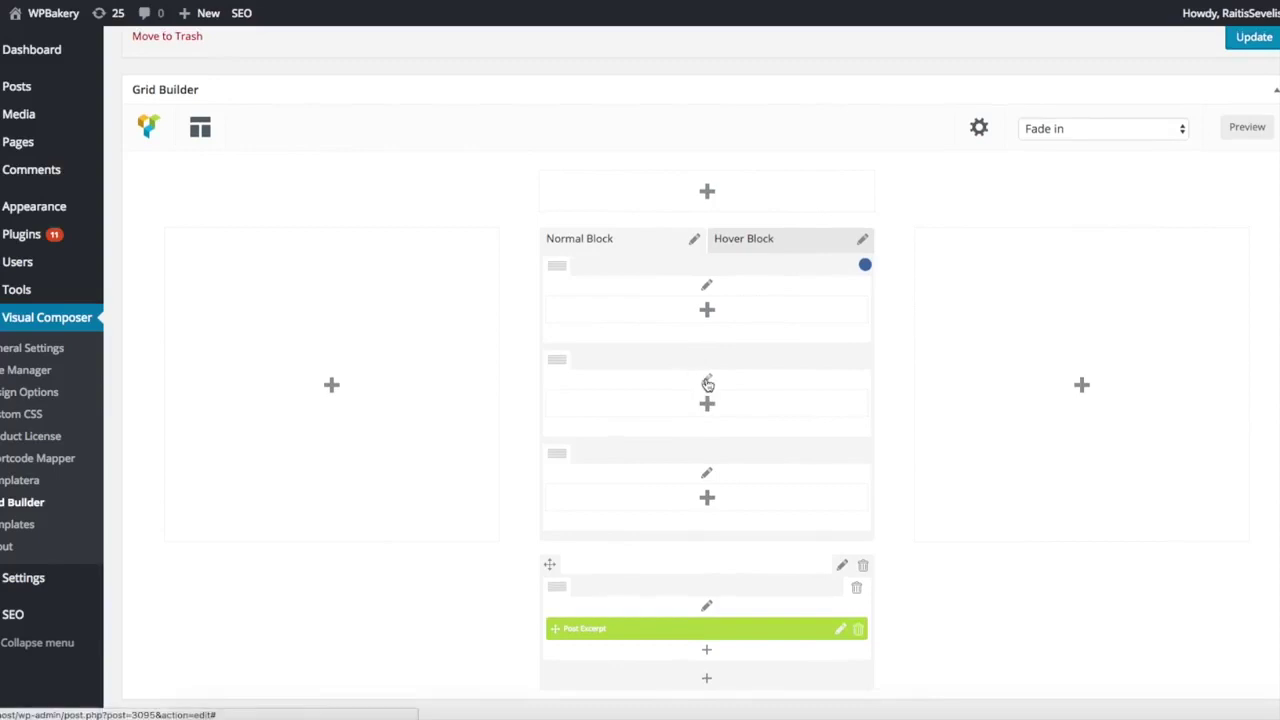
pyautogui.moveTo(553, 611)
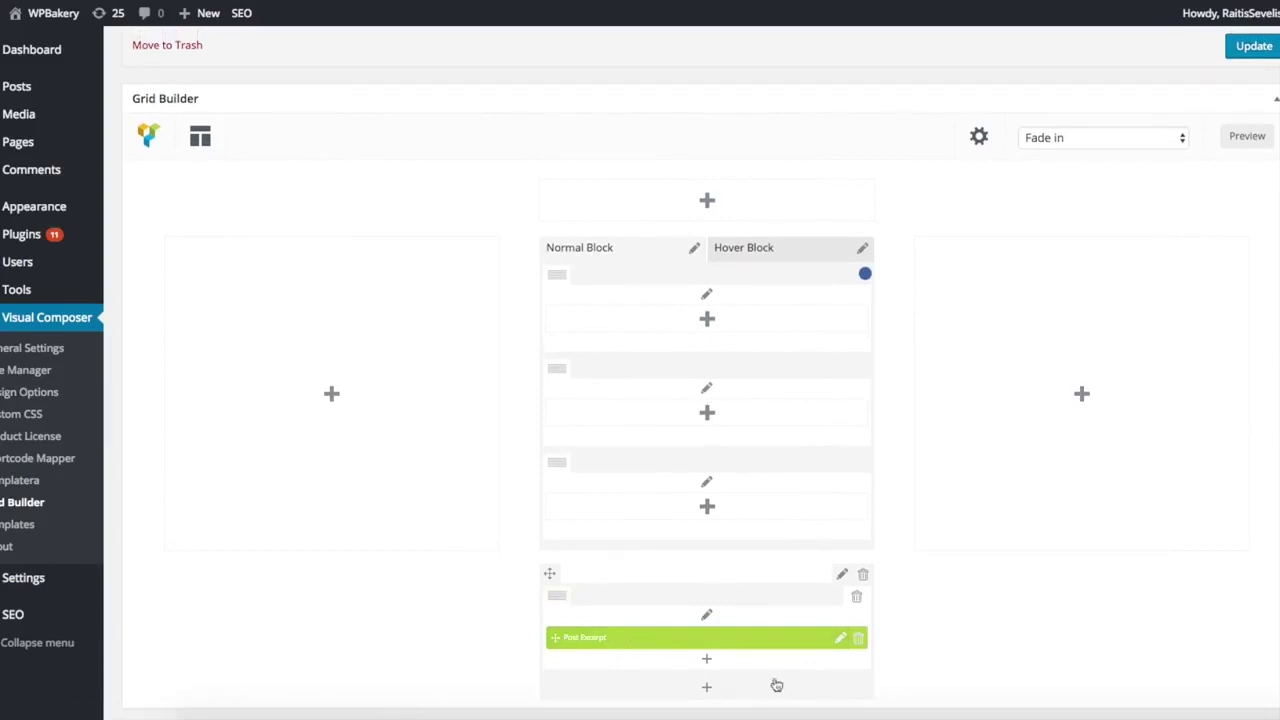
# Add a Post Title element to the lower extra block.
pyautogui.click(708, 659)
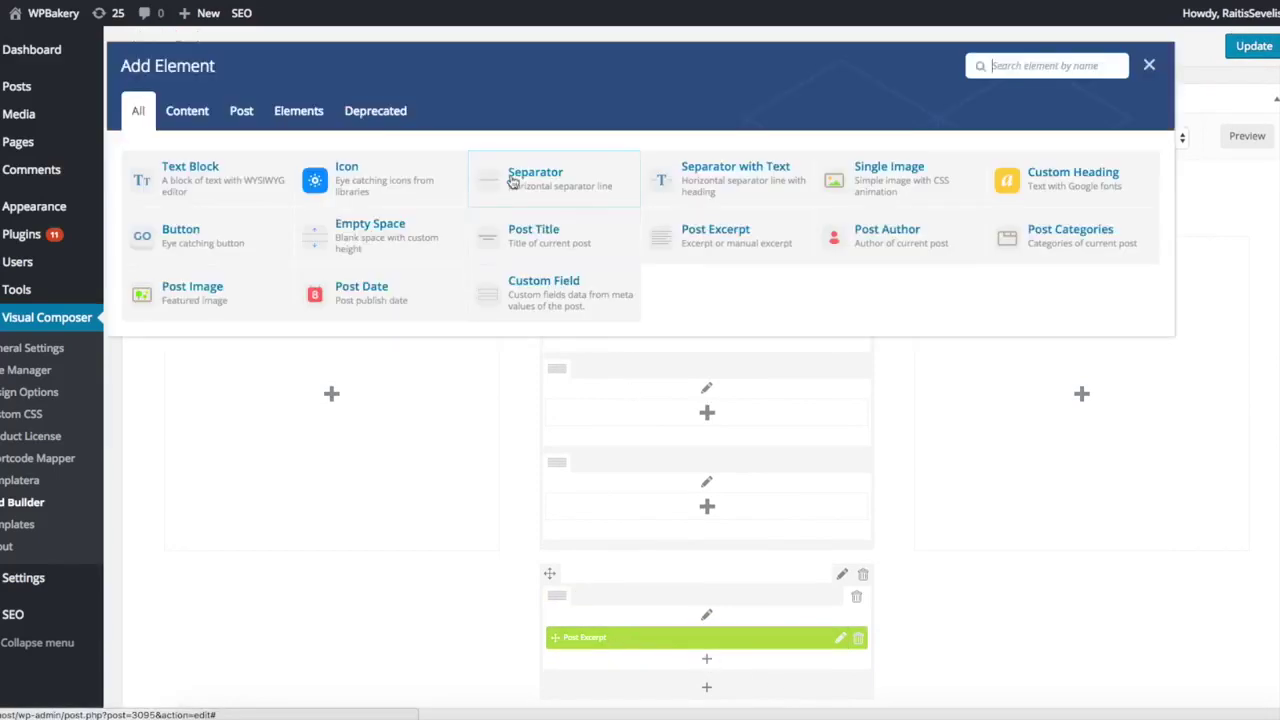
pyautogui.click(534, 244)
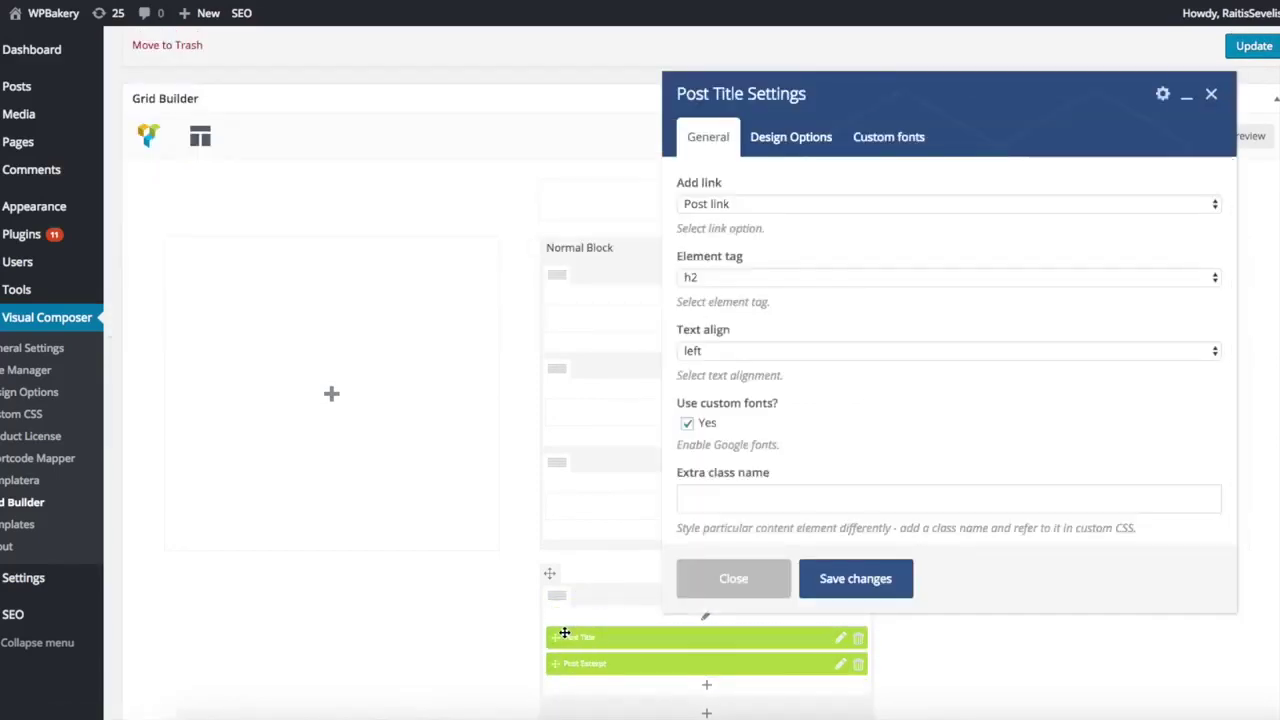
pyautogui.click(735, 578)
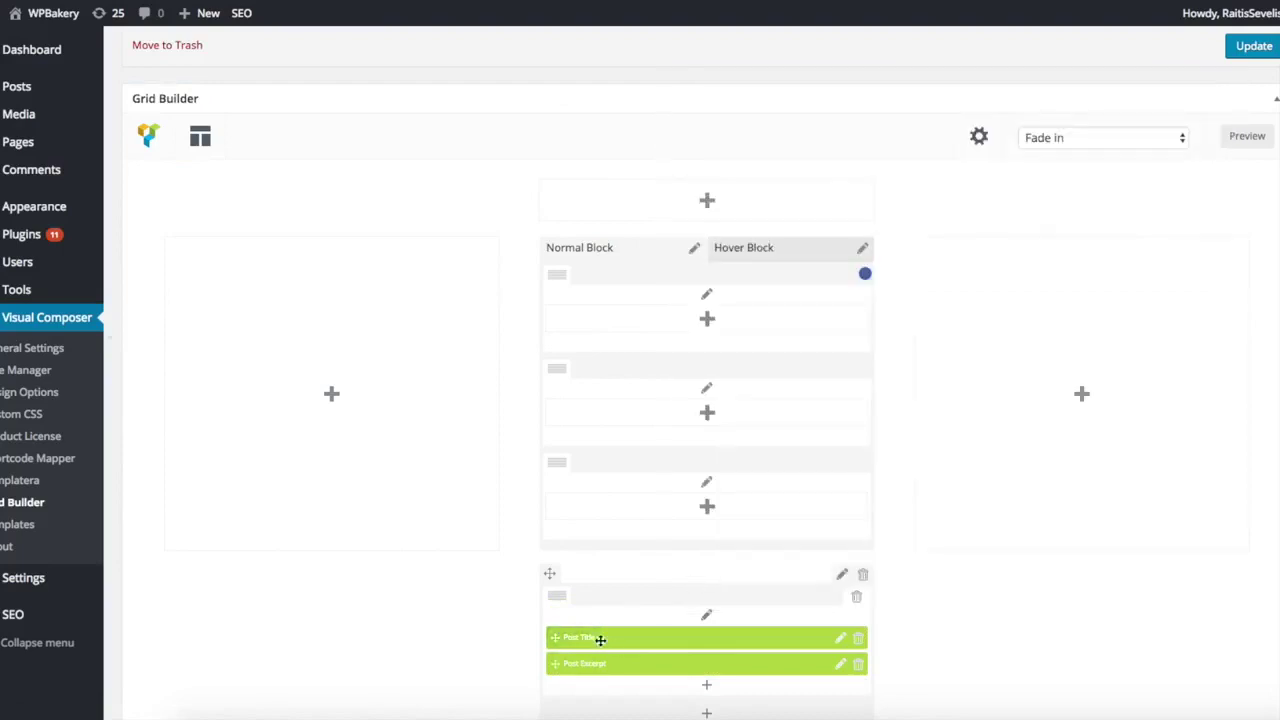
# Check the extra block's settings unchanged, then delete the block and confirm.
pyautogui.click(844, 578)
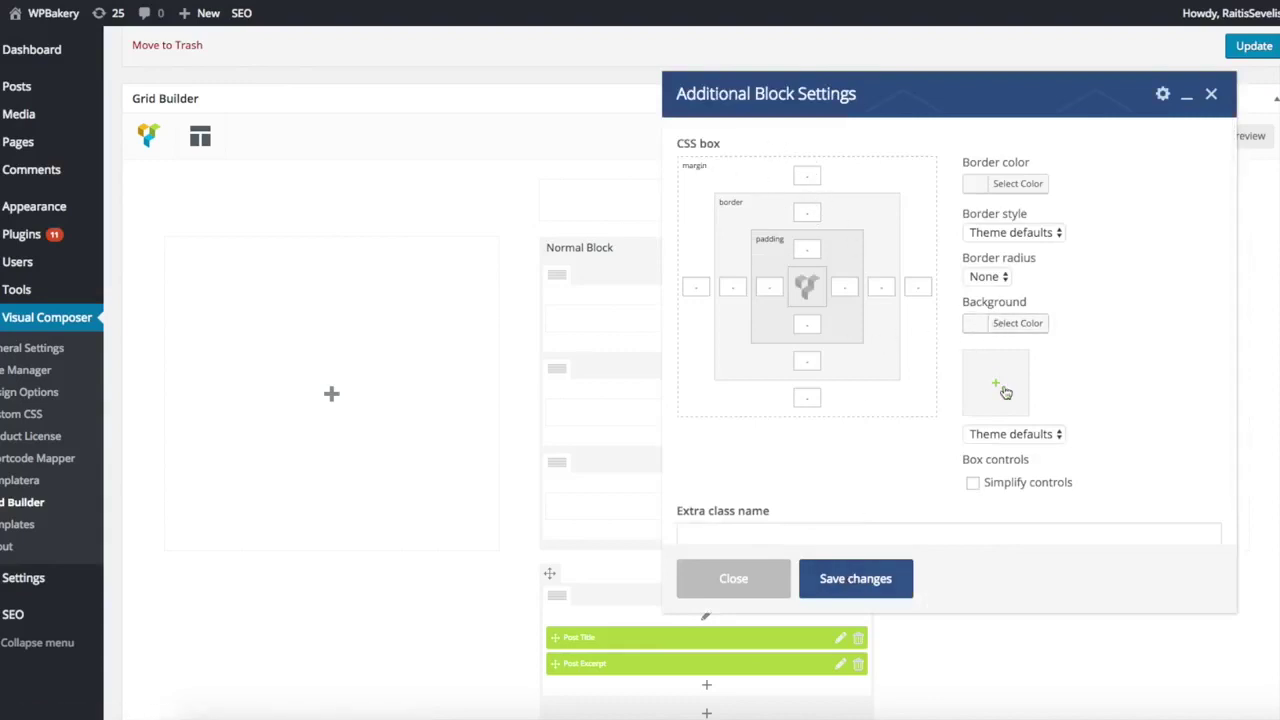
pyautogui.click(738, 580)
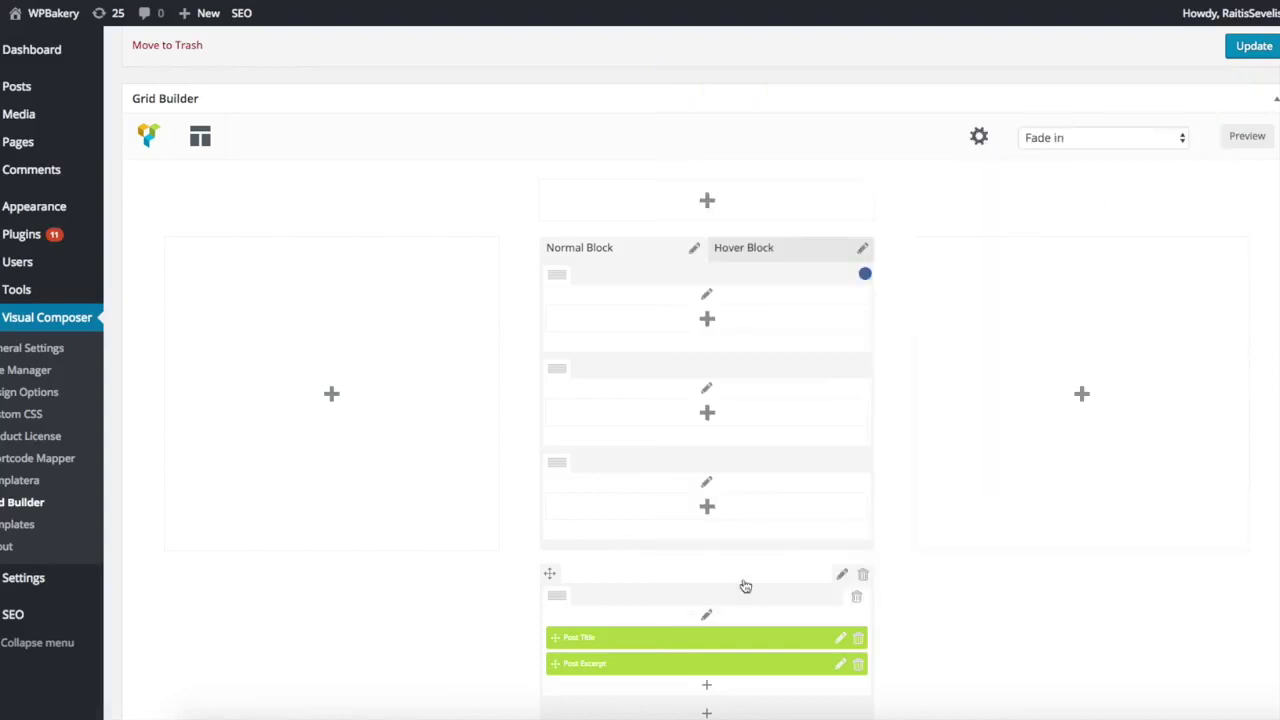
pyautogui.click(864, 577)
pyautogui.click(877, 191)
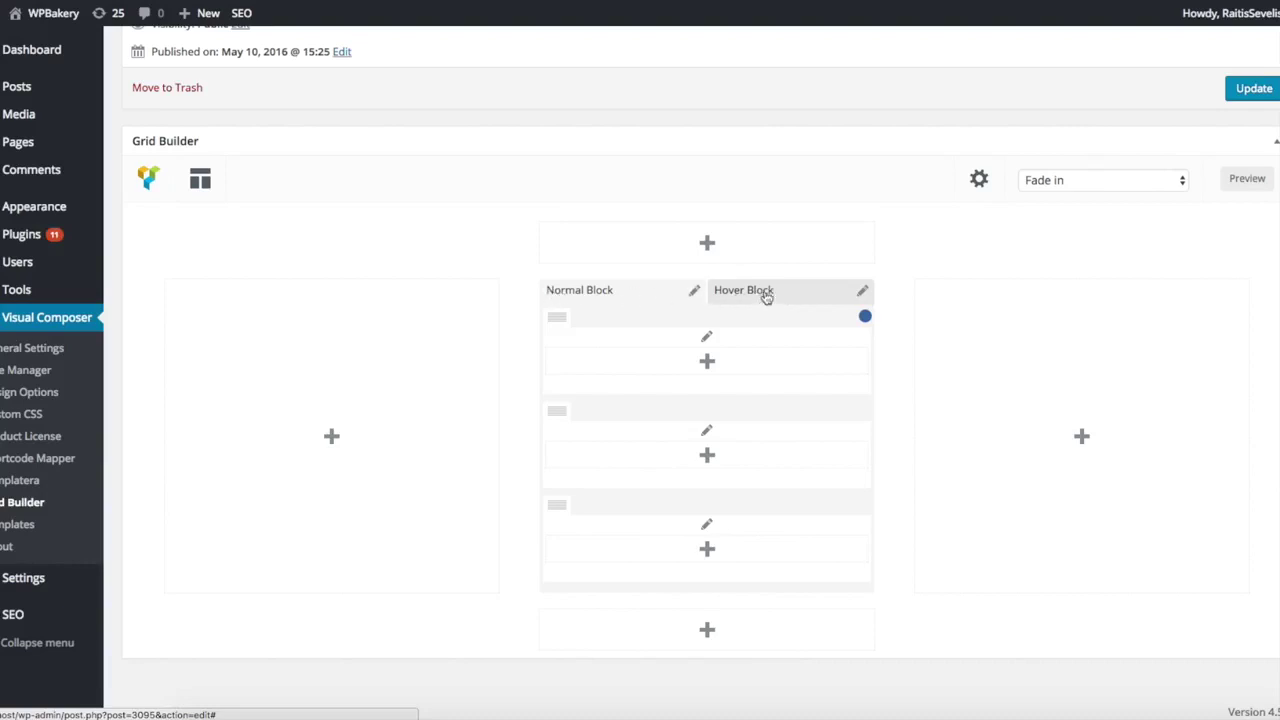
pyautogui.click(766, 297)
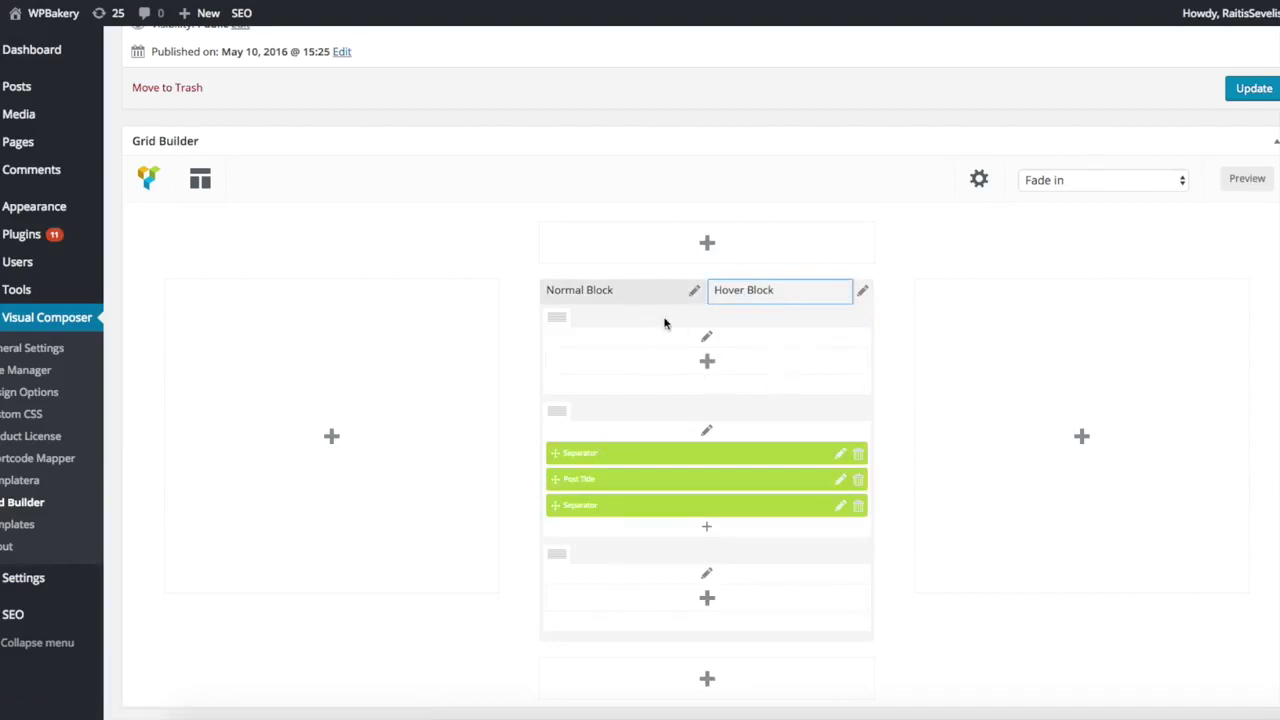
pyautogui.click(620, 290)
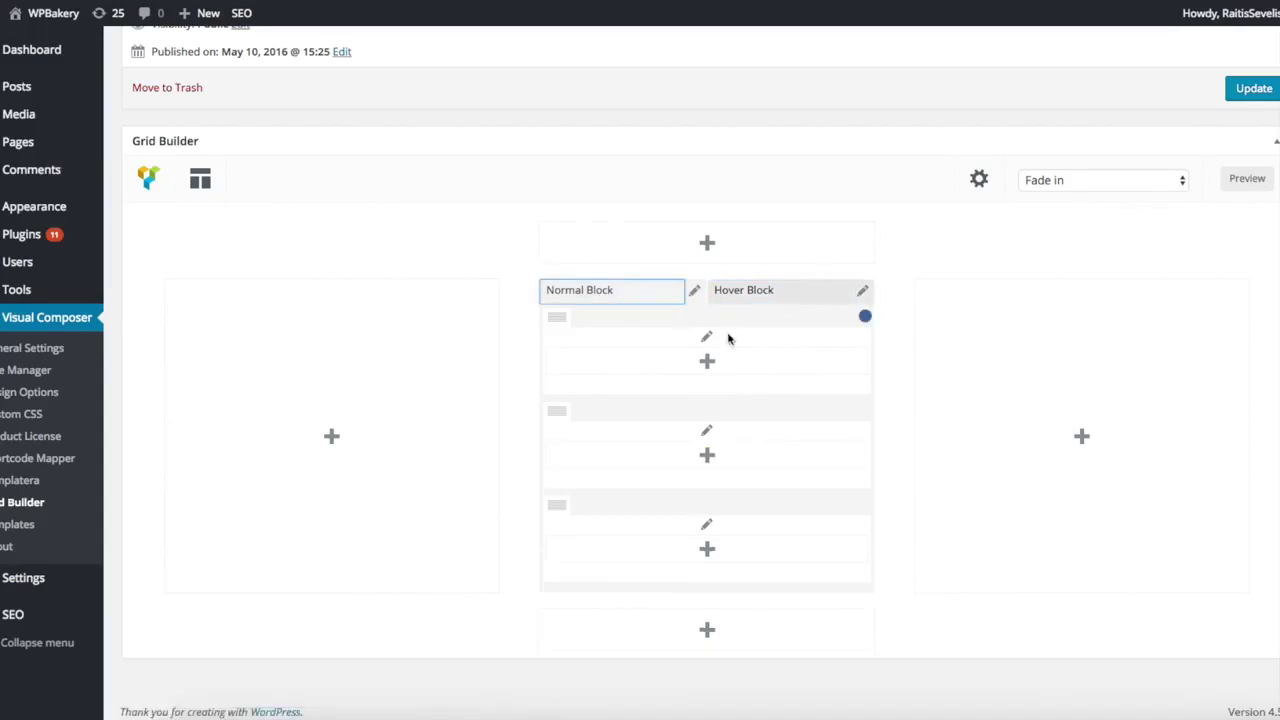
pyautogui.click(1146, 193)
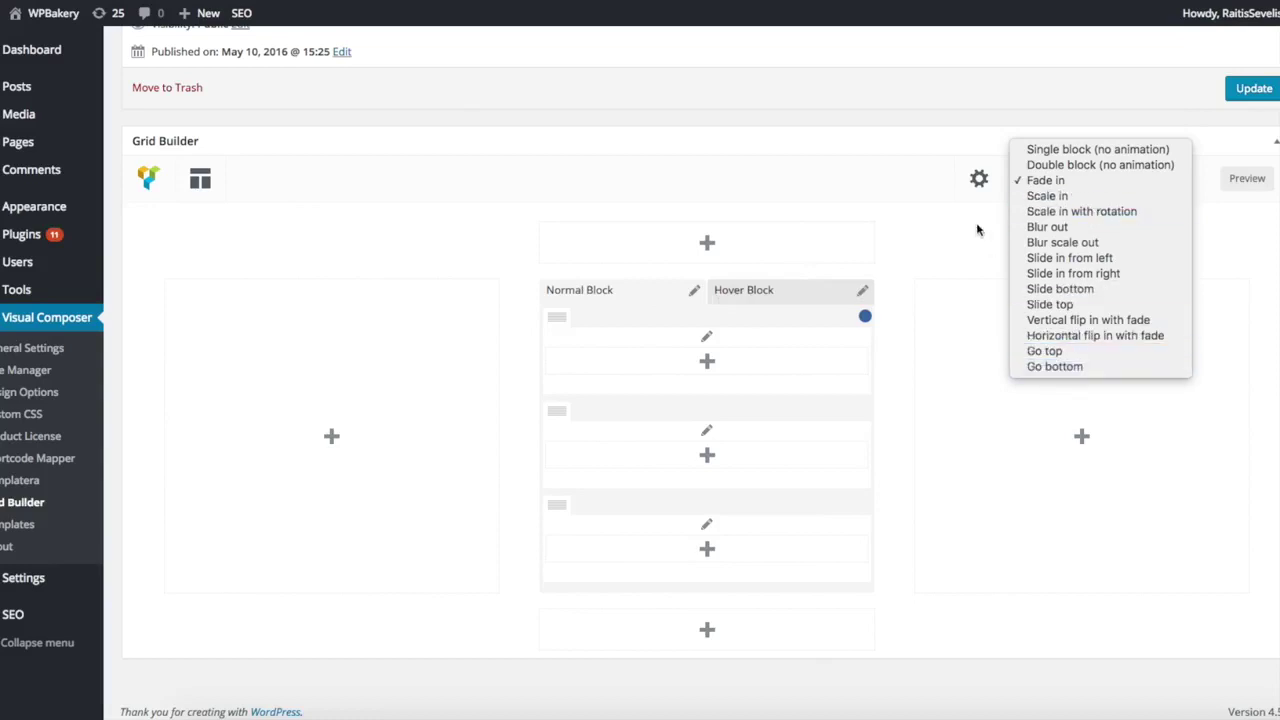
pyautogui.click(934, 245)
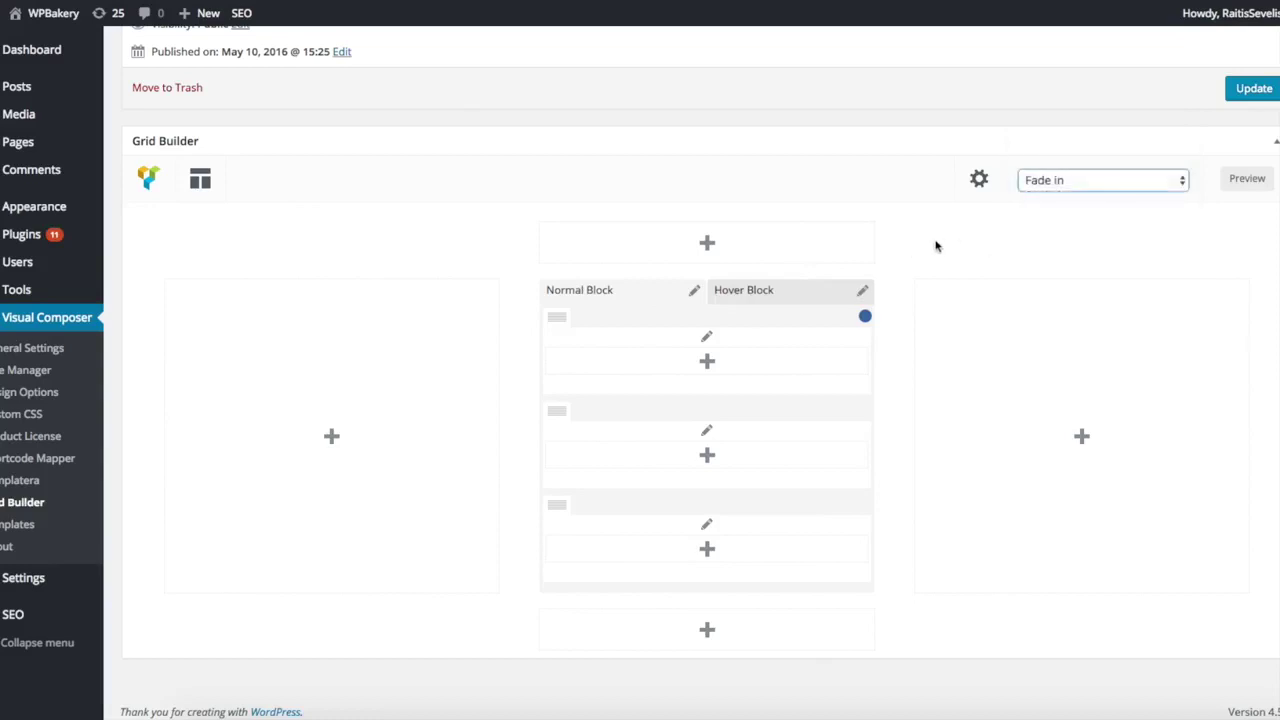
pyautogui.click(741, 300)
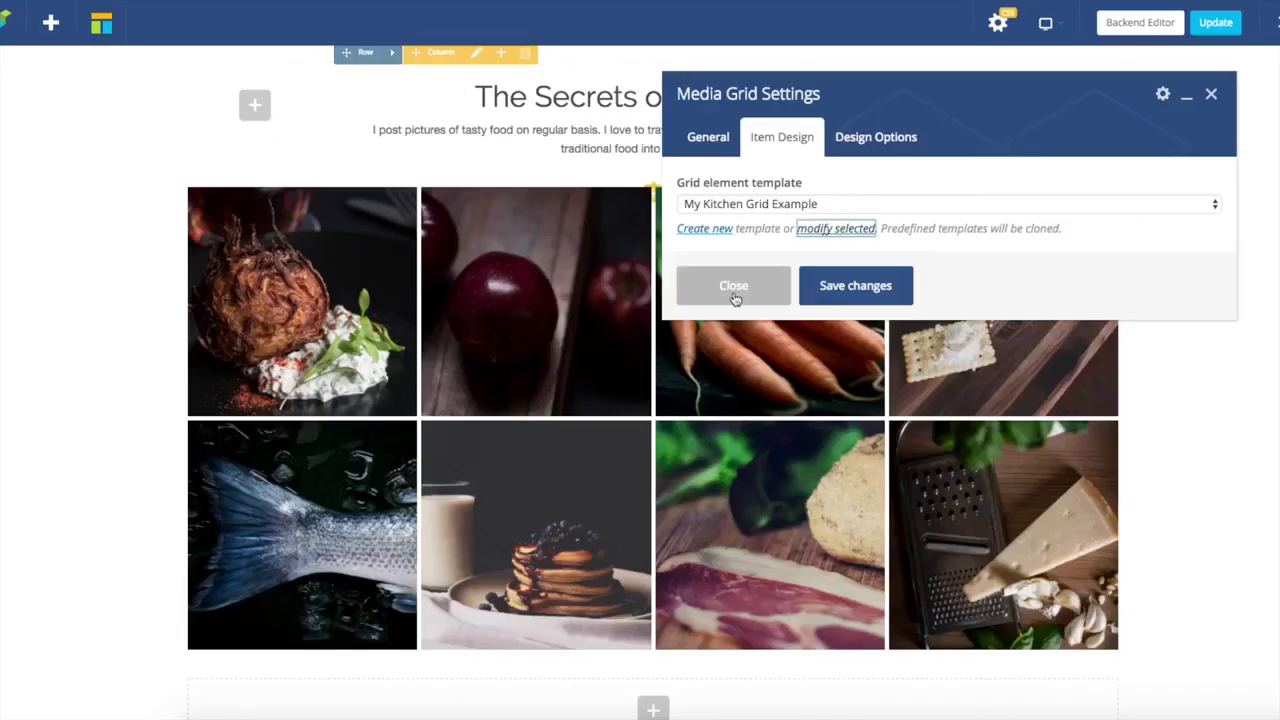
# Save the media grid settings and close the dialog.
pyautogui.click(862, 288)
pyautogui.click(734, 286)
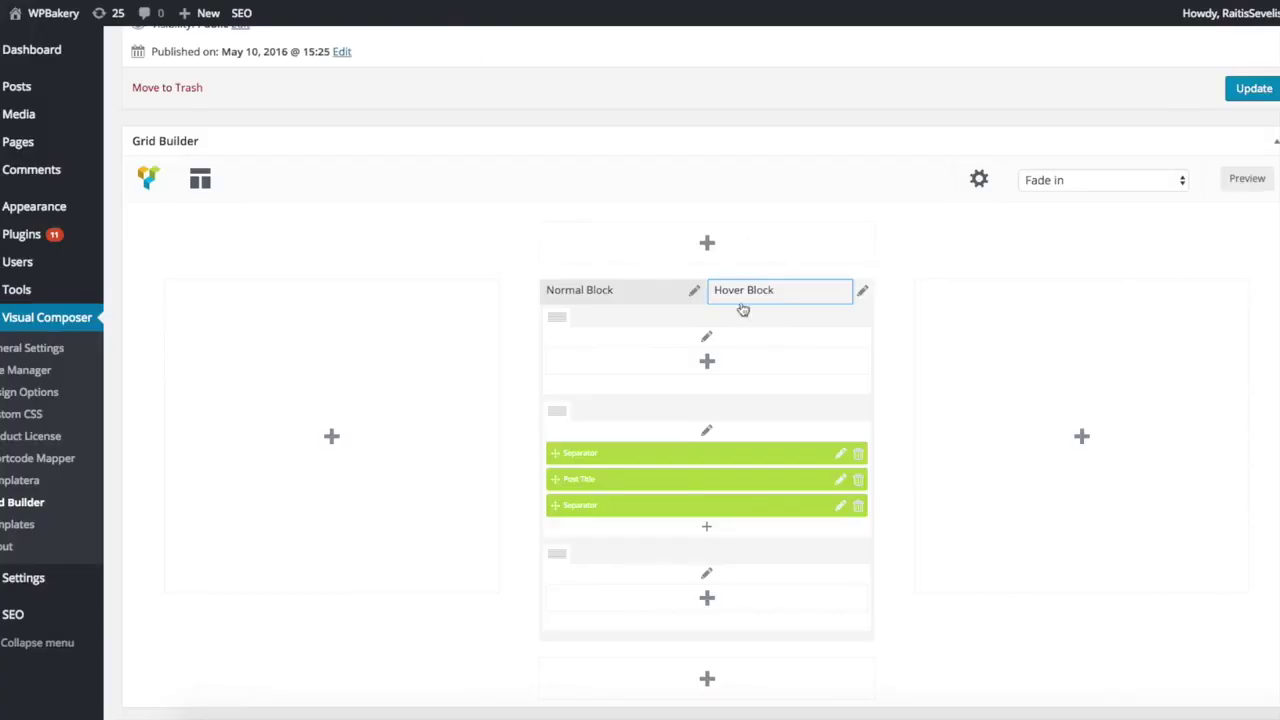
pyautogui.click(647, 292)
pyautogui.click(795, 290)
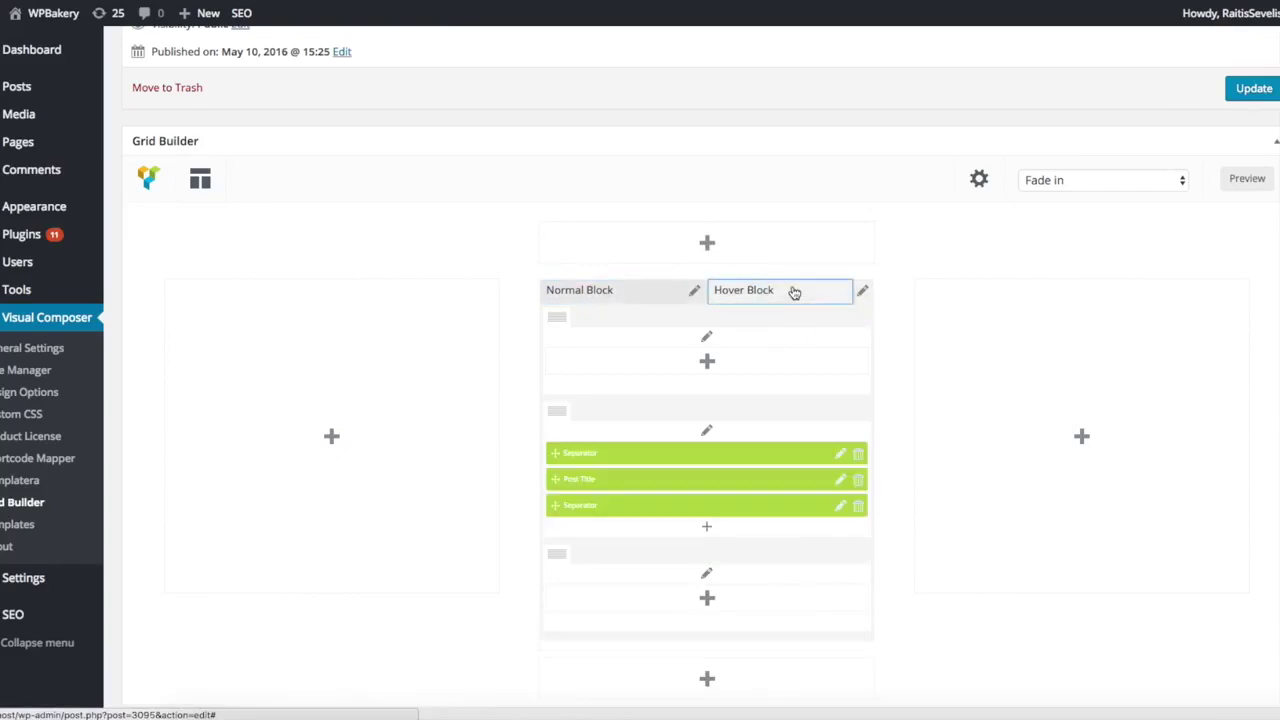
pyautogui.scroll(-1, 613, 395)
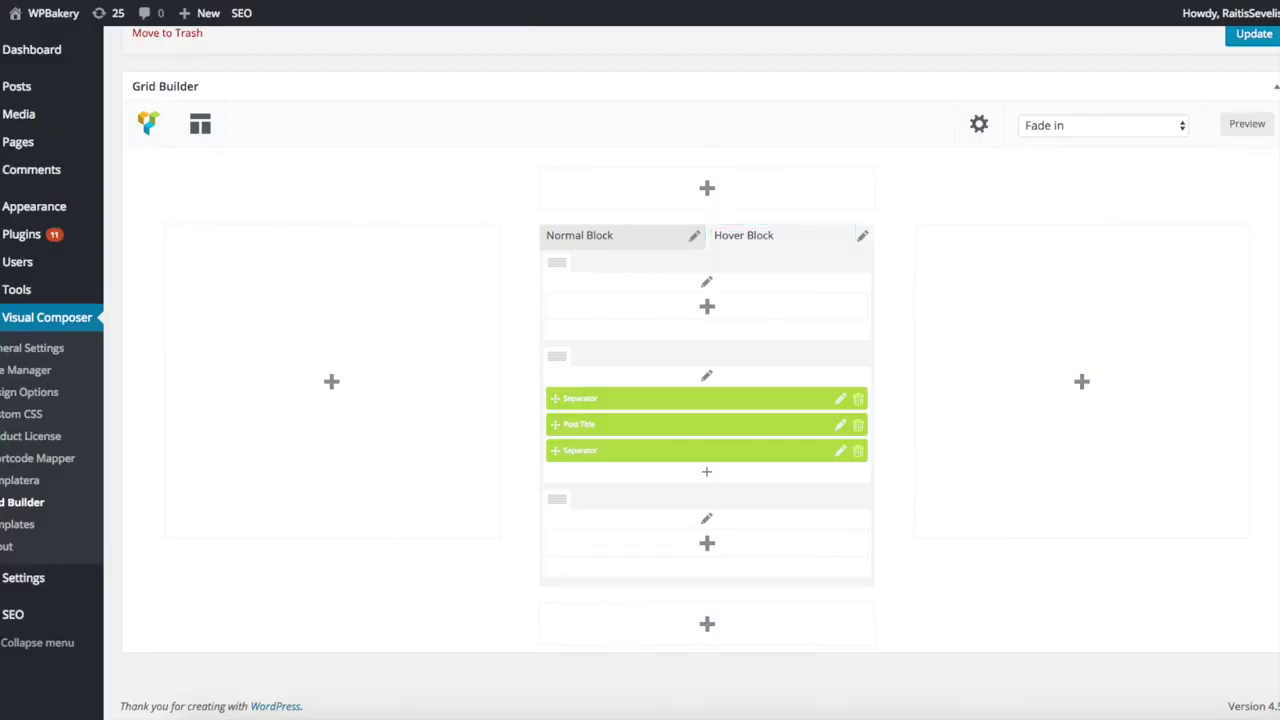
pyautogui.click(838, 425)
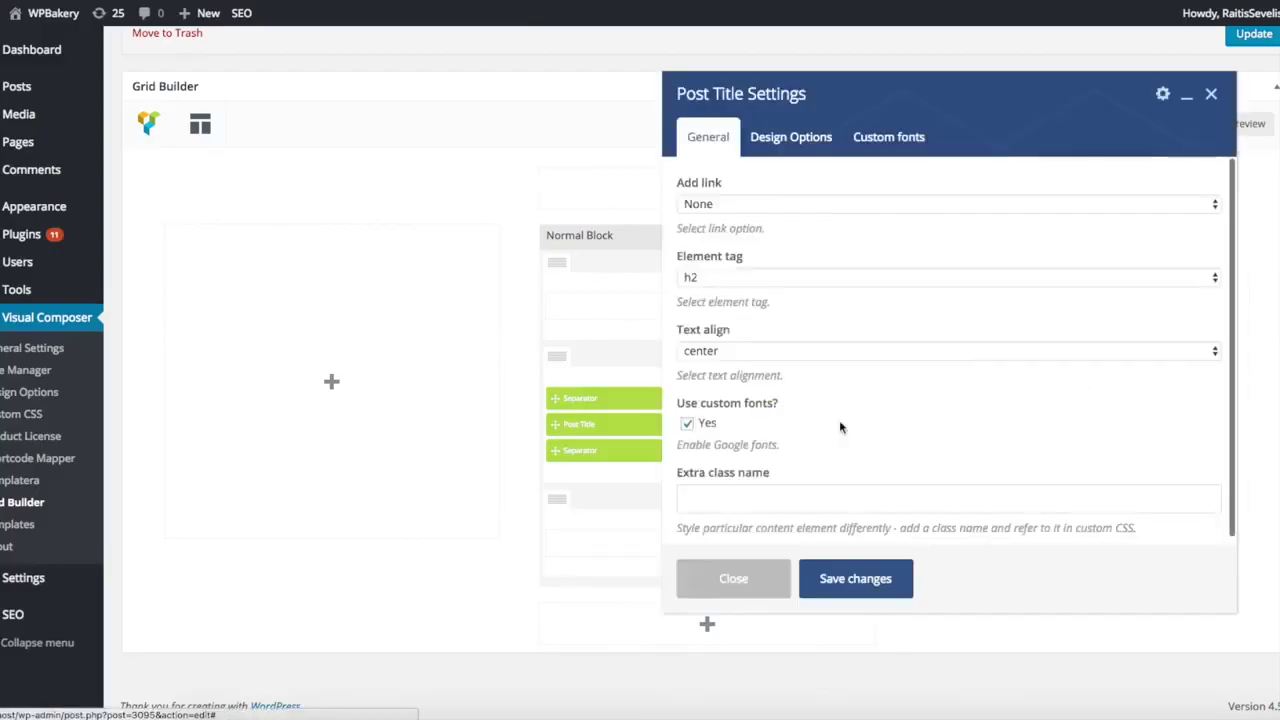
pyautogui.moveTo(847, 95); pyautogui.dragTo(795, 80)
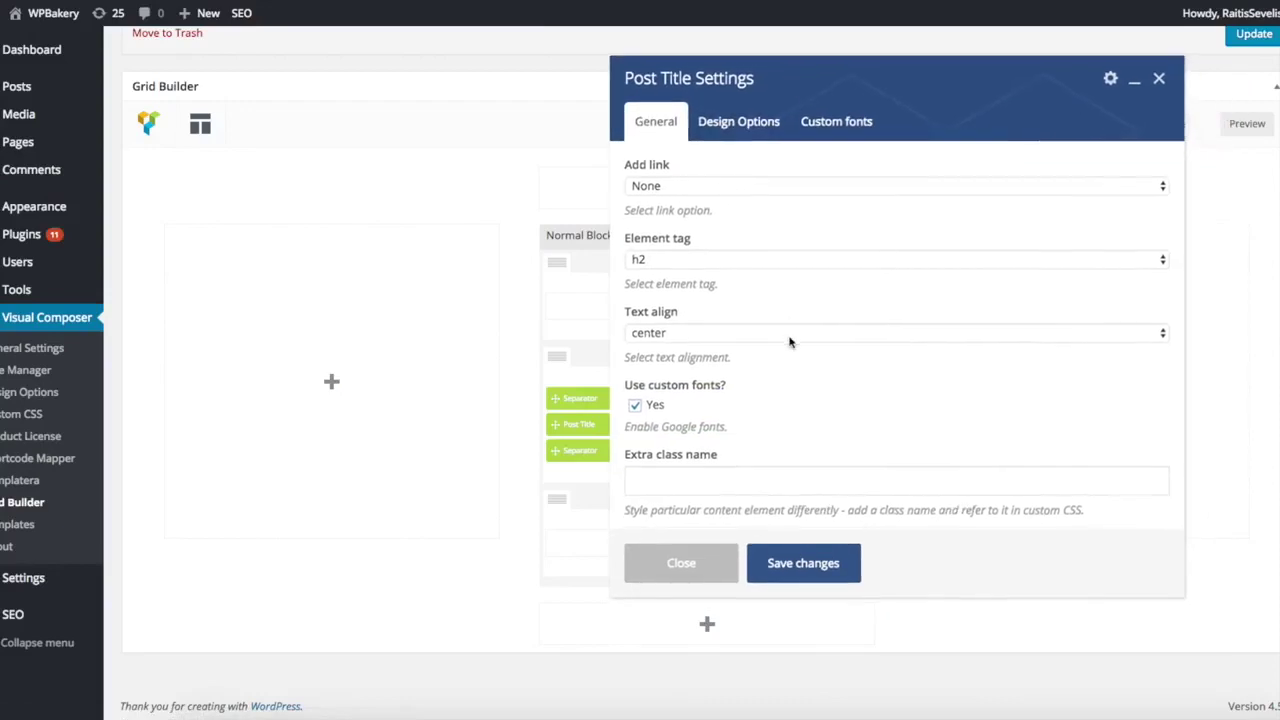
pyautogui.scroll(1, 819, 323)
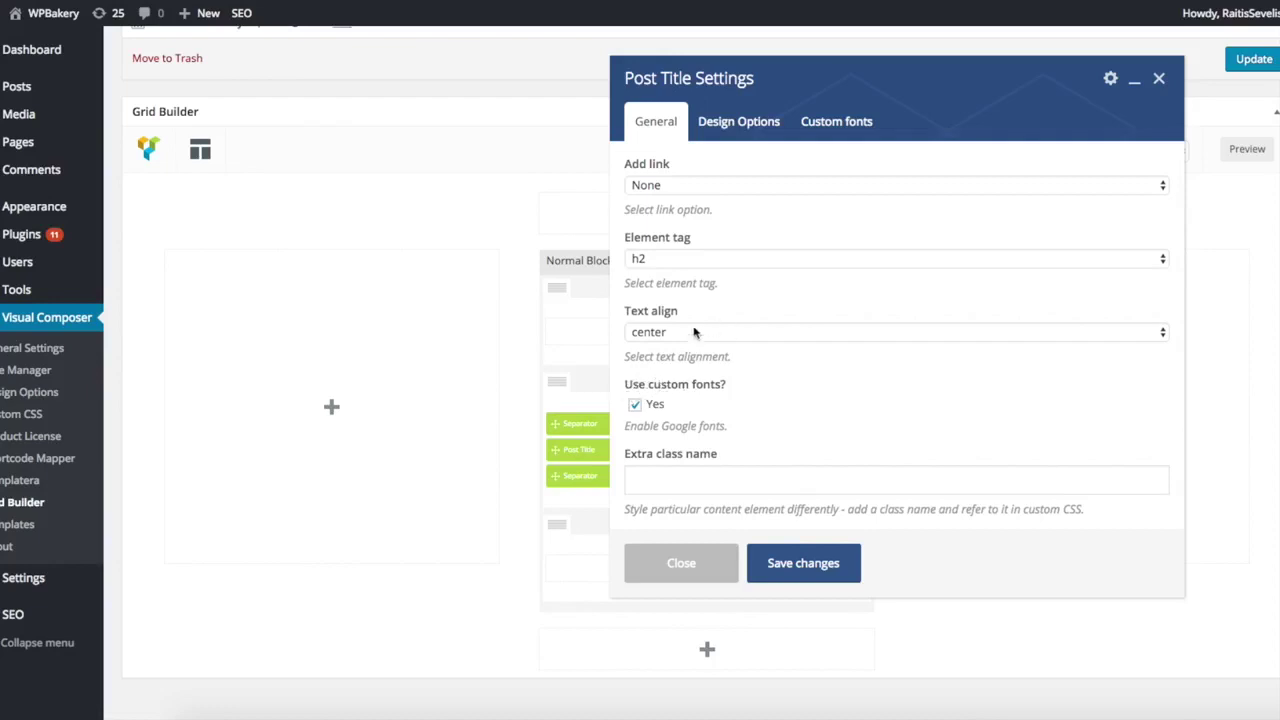
pyautogui.click(730, 124)
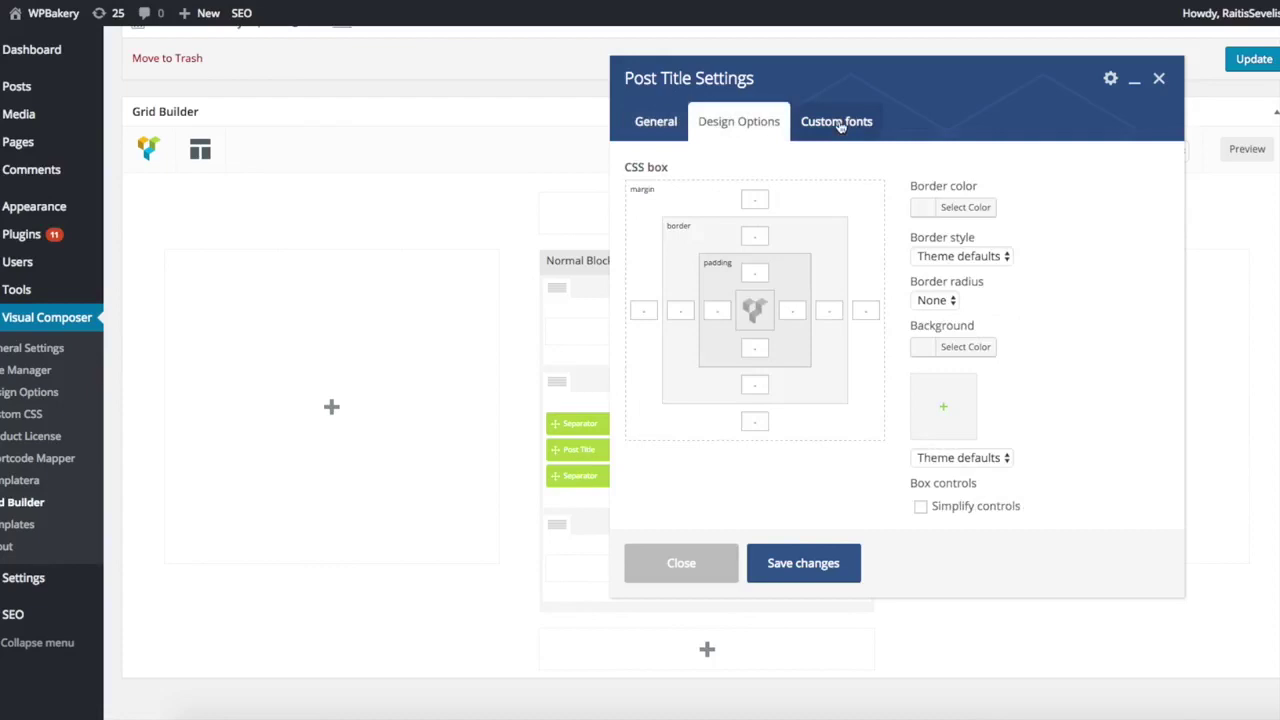
pyautogui.click(1160, 80)
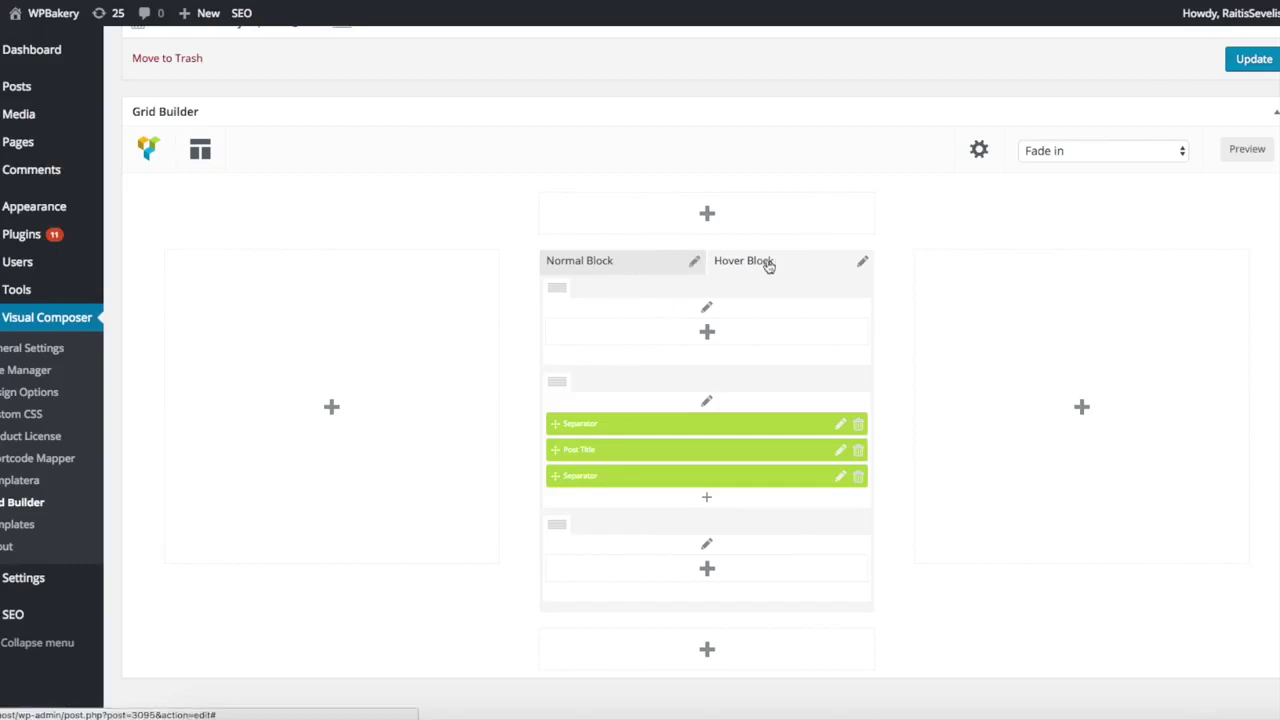
pyautogui.click(862, 263)
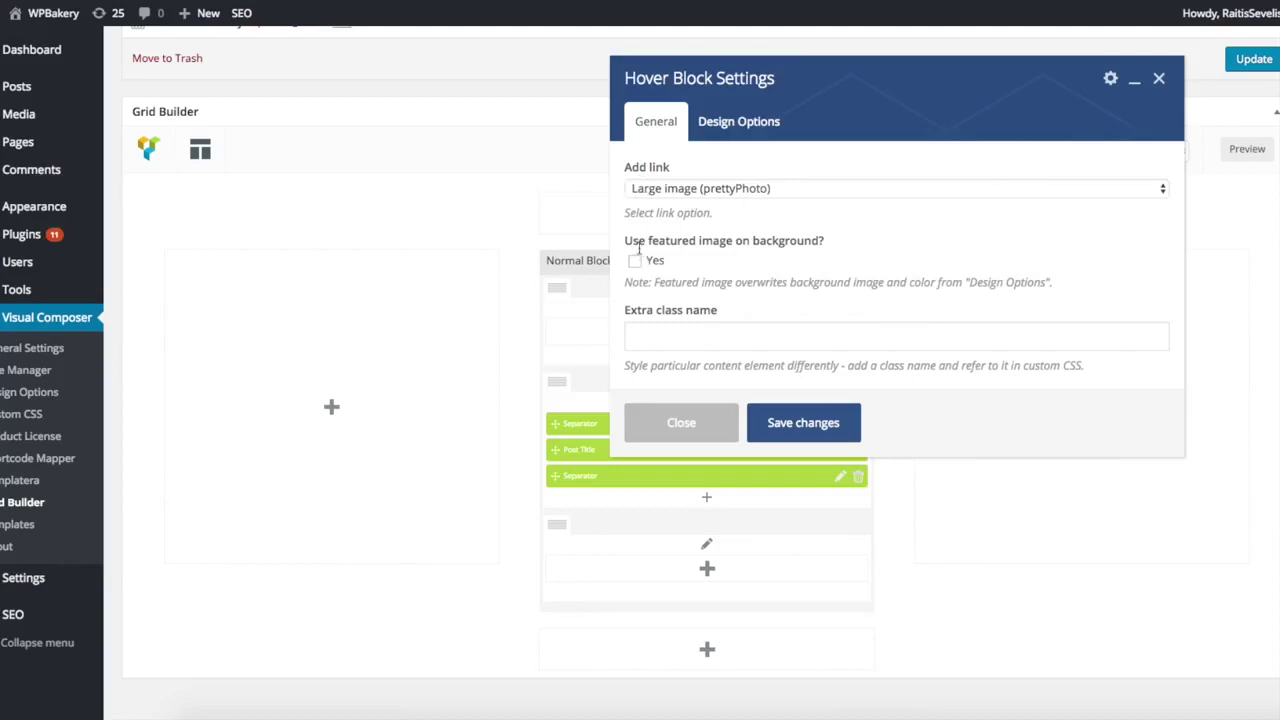
# Switch to the Normal Block layer and review its featured-image background settings.
pyautogui.click(685, 428)
pyautogui.click(614, 266)
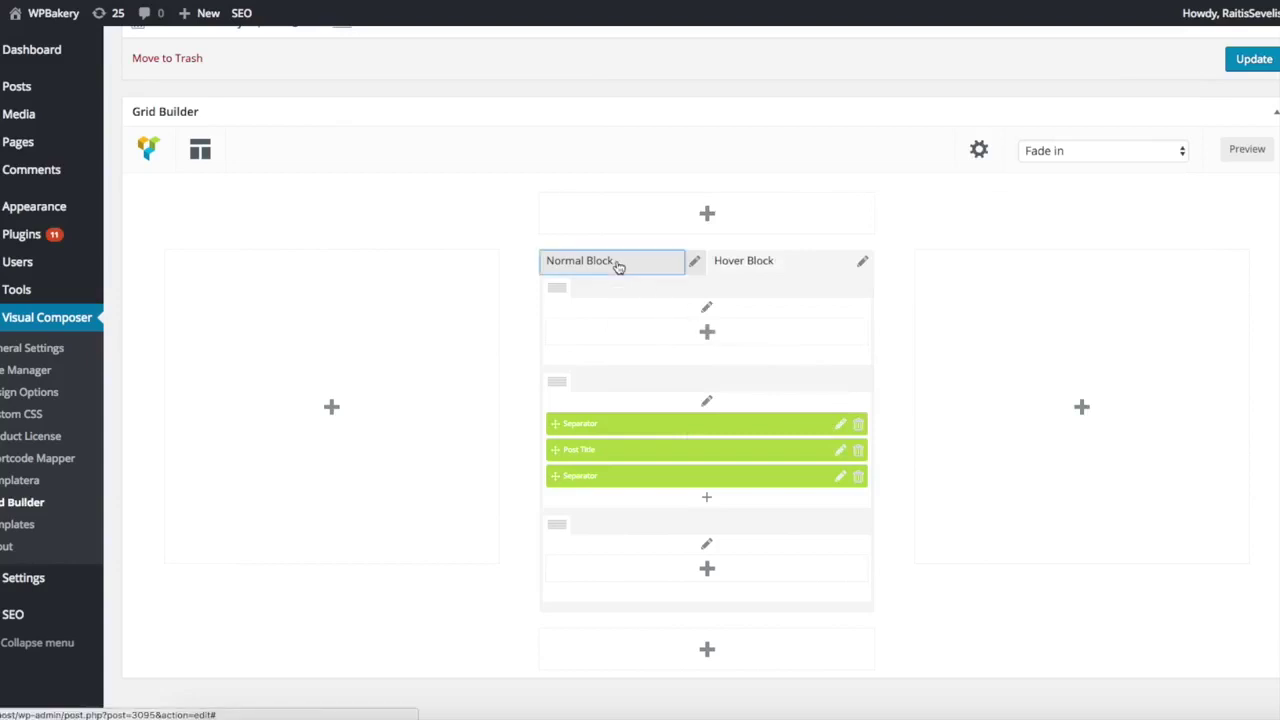
pyautogui.click(696, 287)
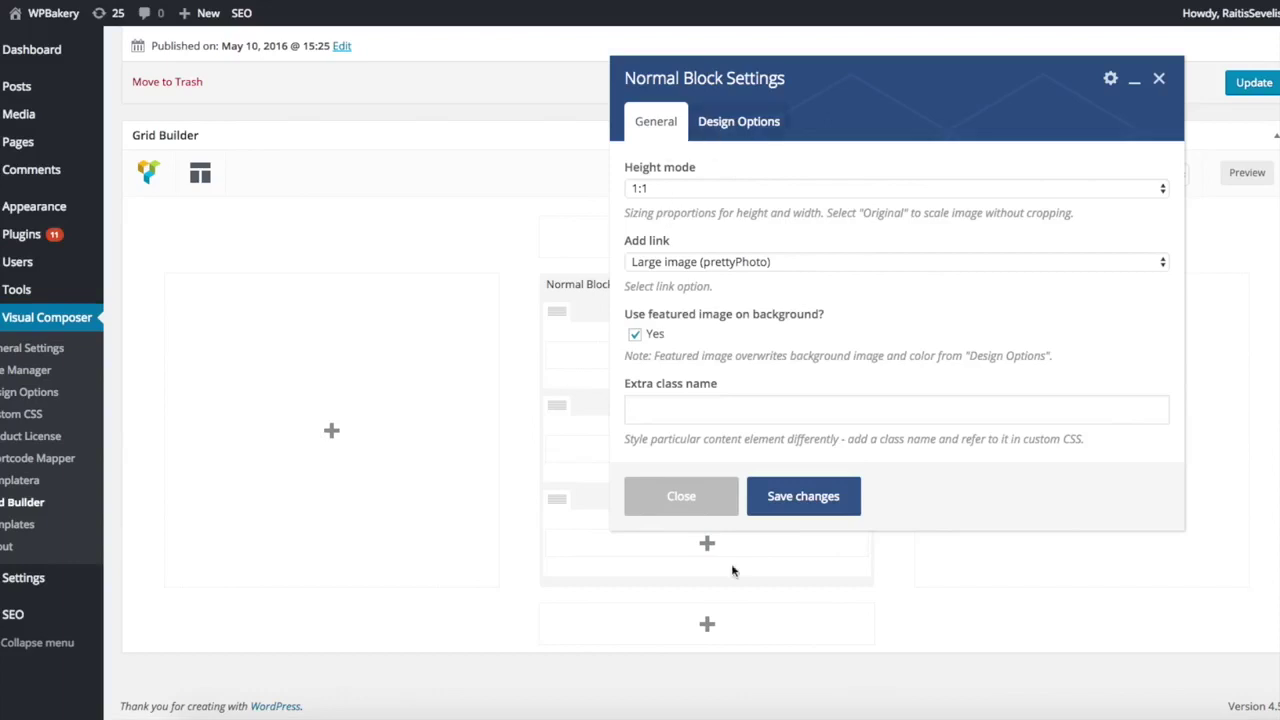
pyautogui.click(707, 478)
# Check the Hover Block settings, then view the first food photo, Potato Ball in White Sauce, in the lightbox.
pyautogui.click(851, 287)
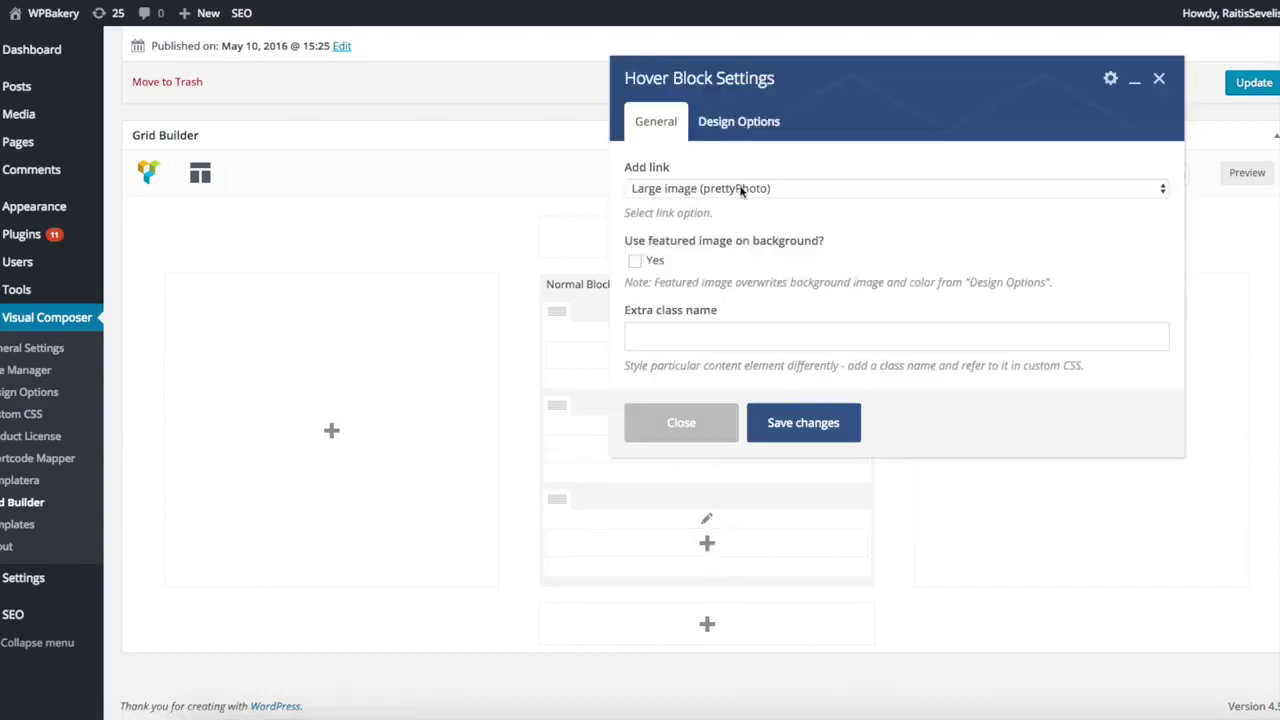
pyautogui.click(681, 423)
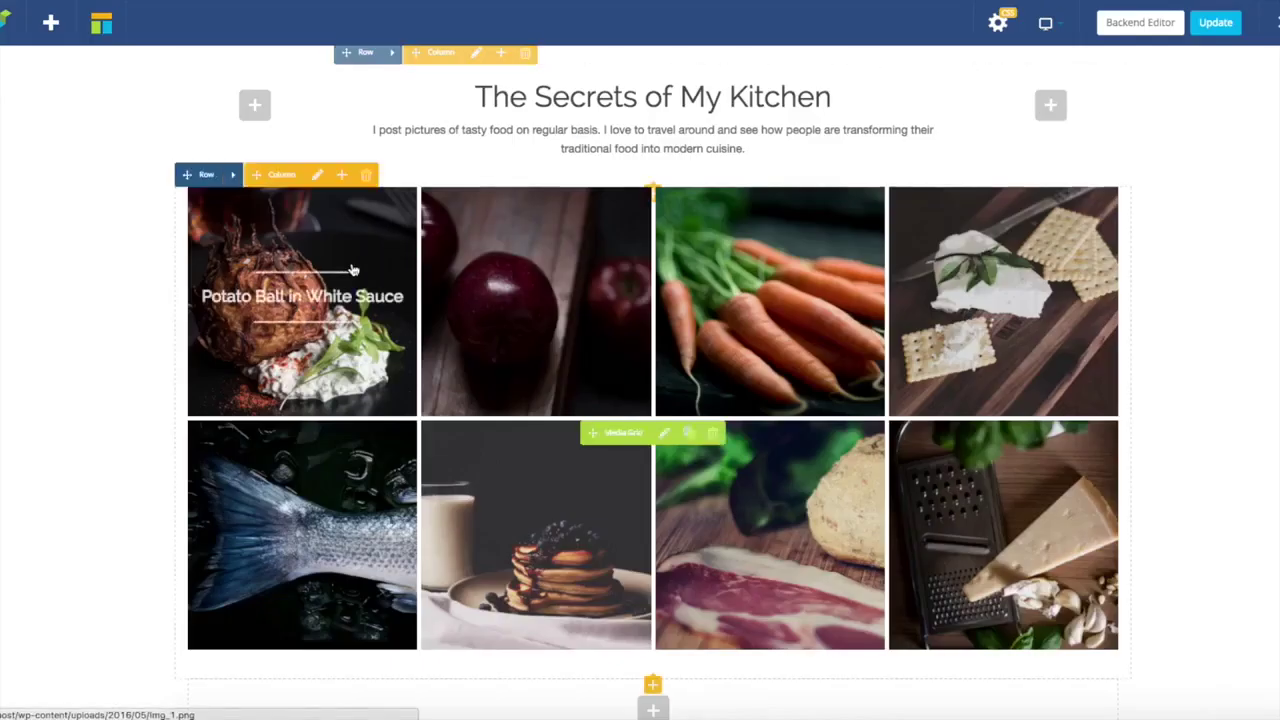
pyautogui.click(351, 267)
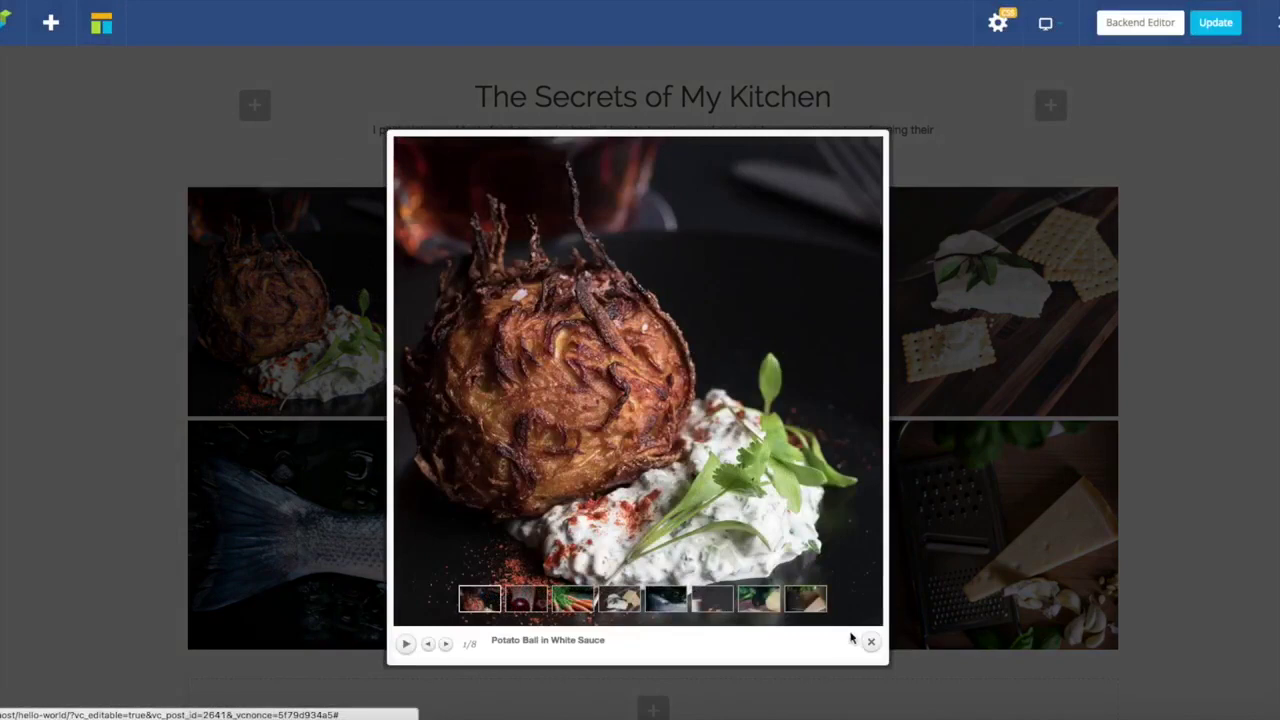
pyautogui.moveTo(857, 385)
pyautogui.click(871, 647)
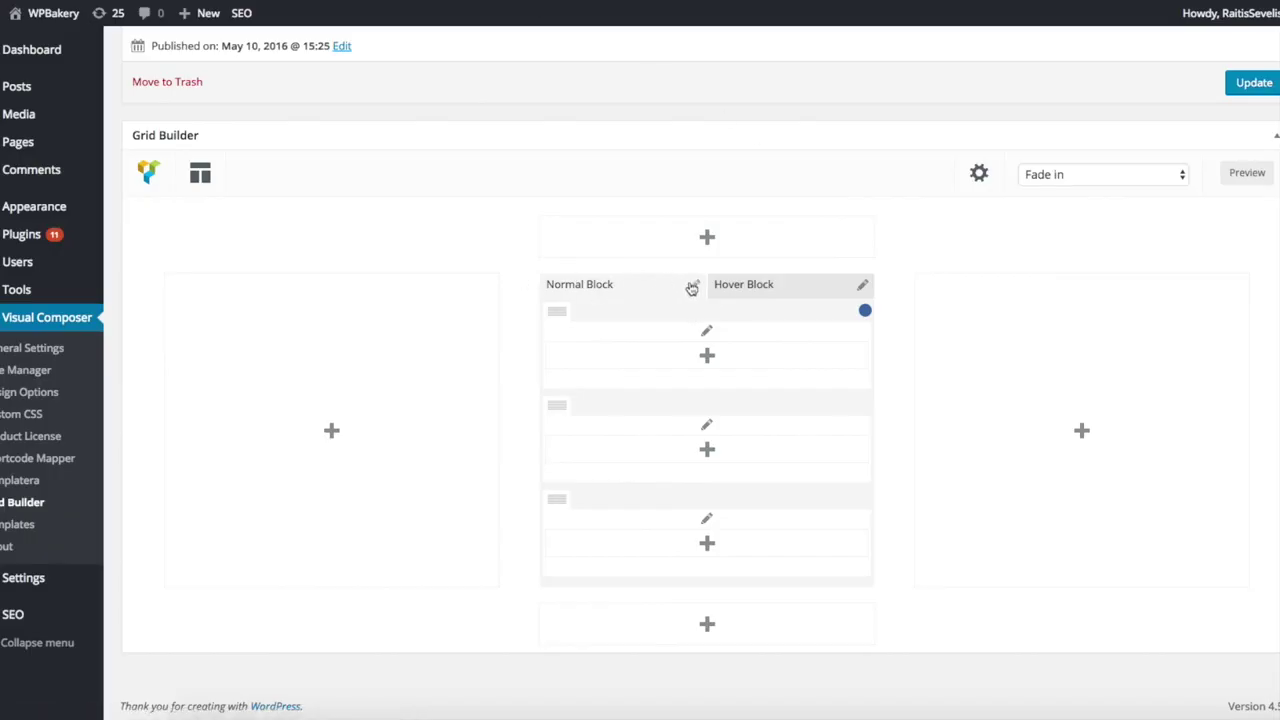
pyautogui.click(692, 287)
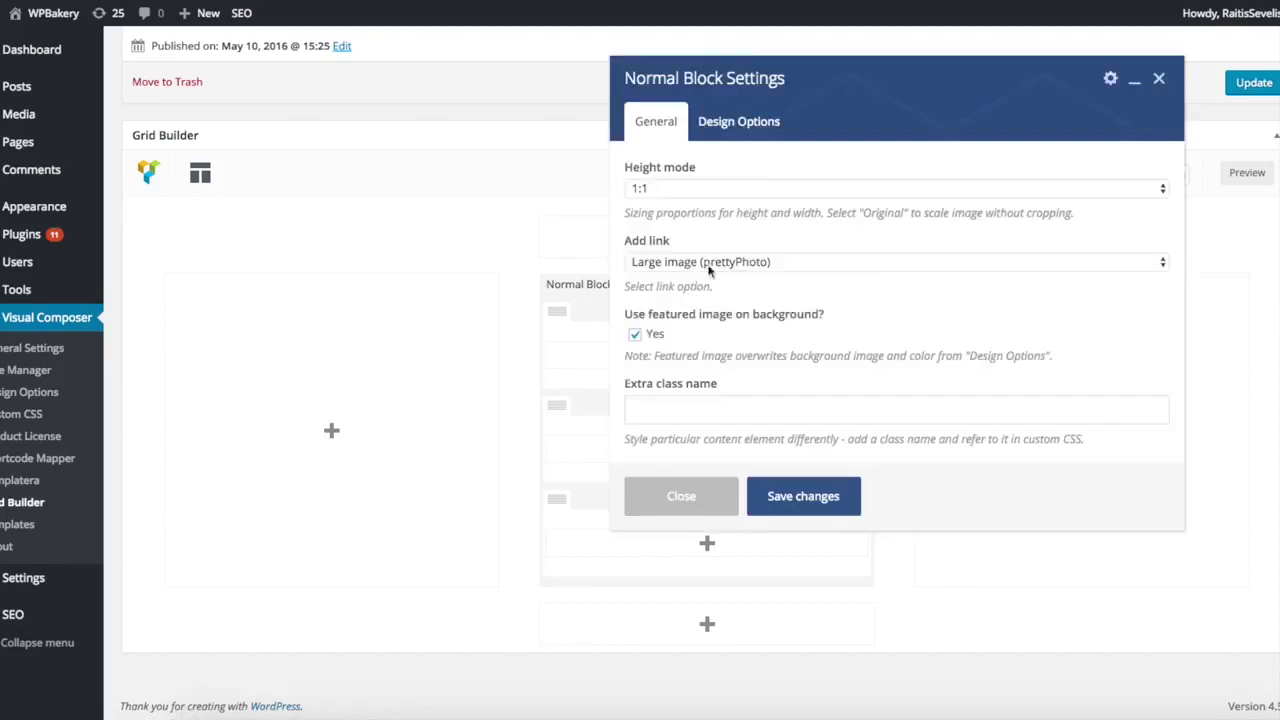
pyautogui.moveTo(624, 172); pyautogui.dragTo(723, 165)
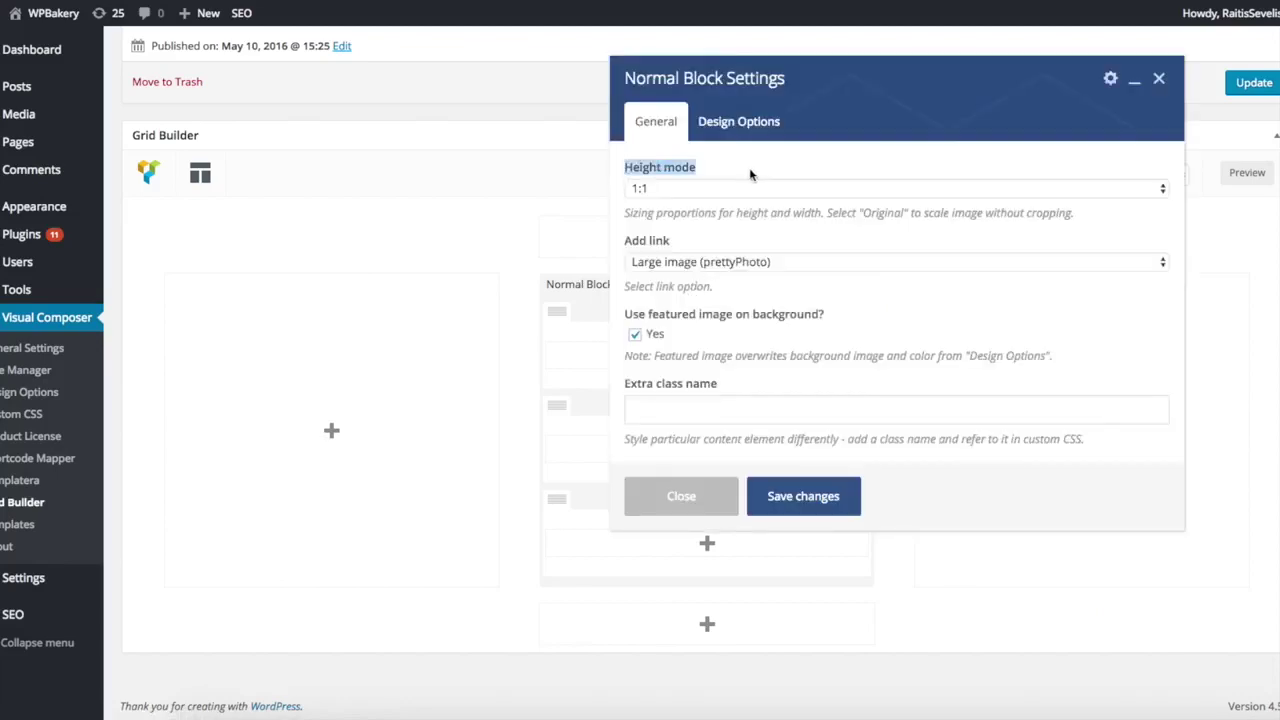
pyautogui.click(758, 167)
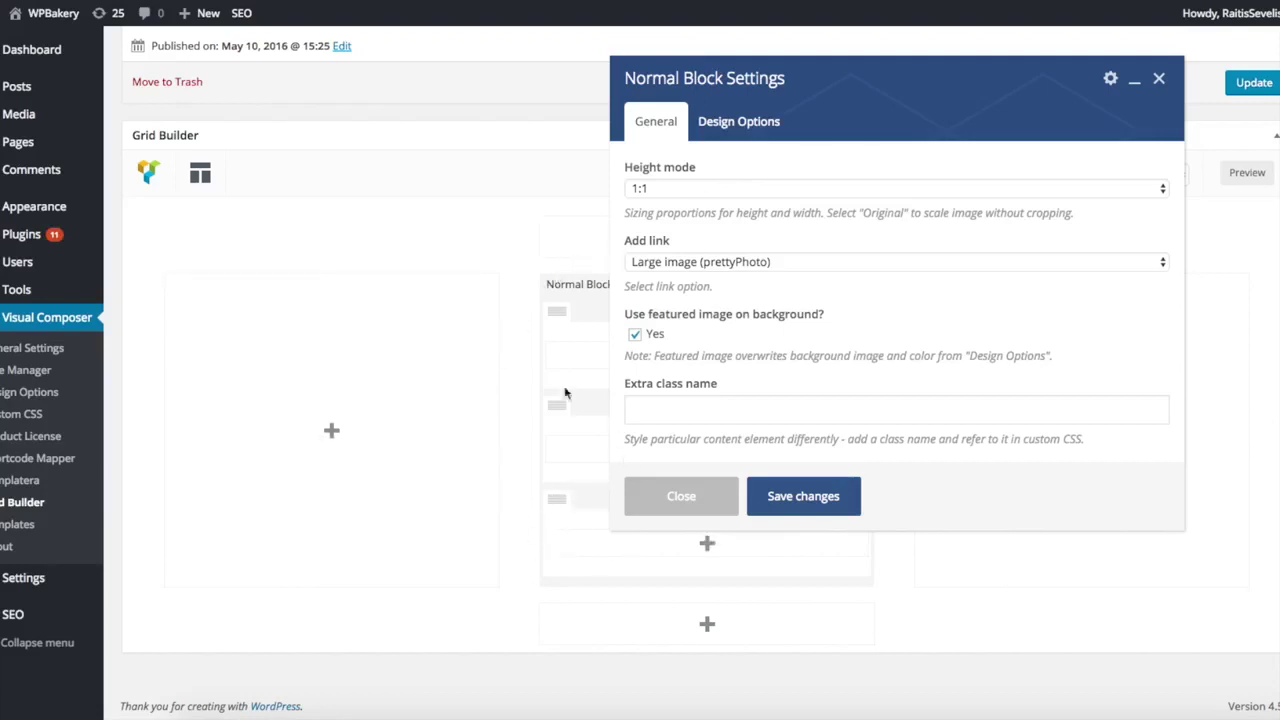
pyautogui.click(695, 189)
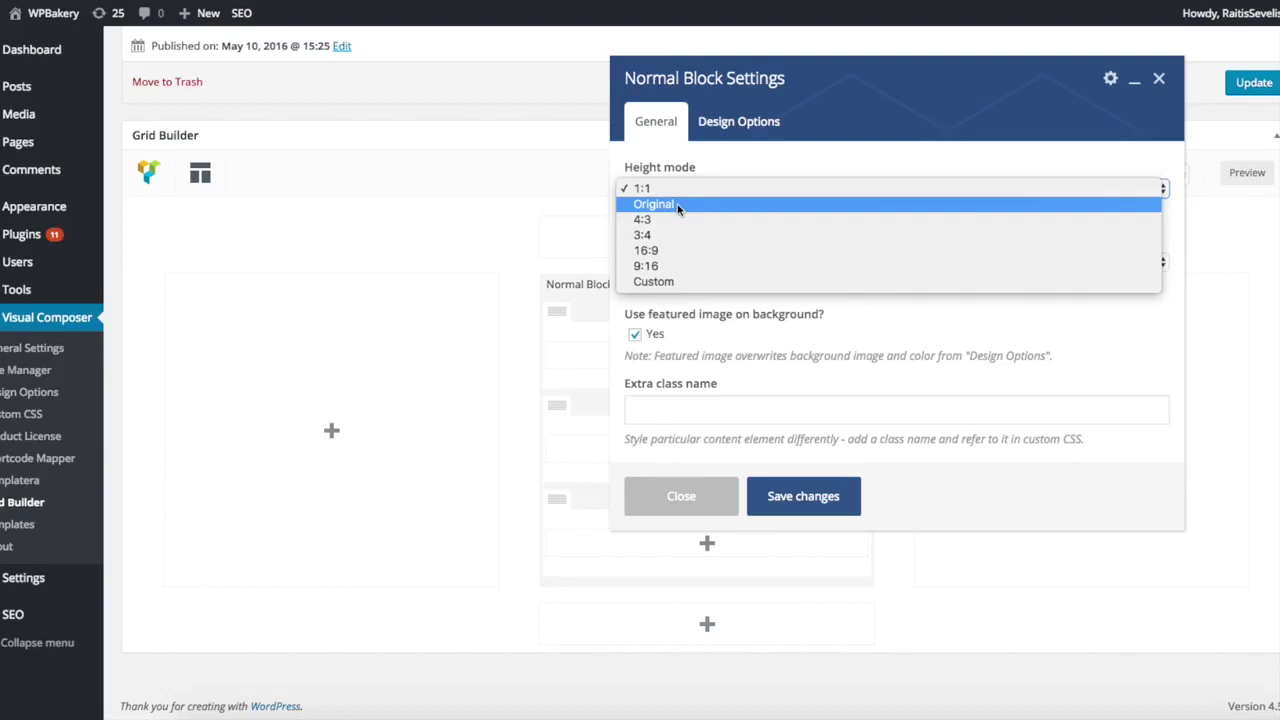
pyautogui.click(720, 167)
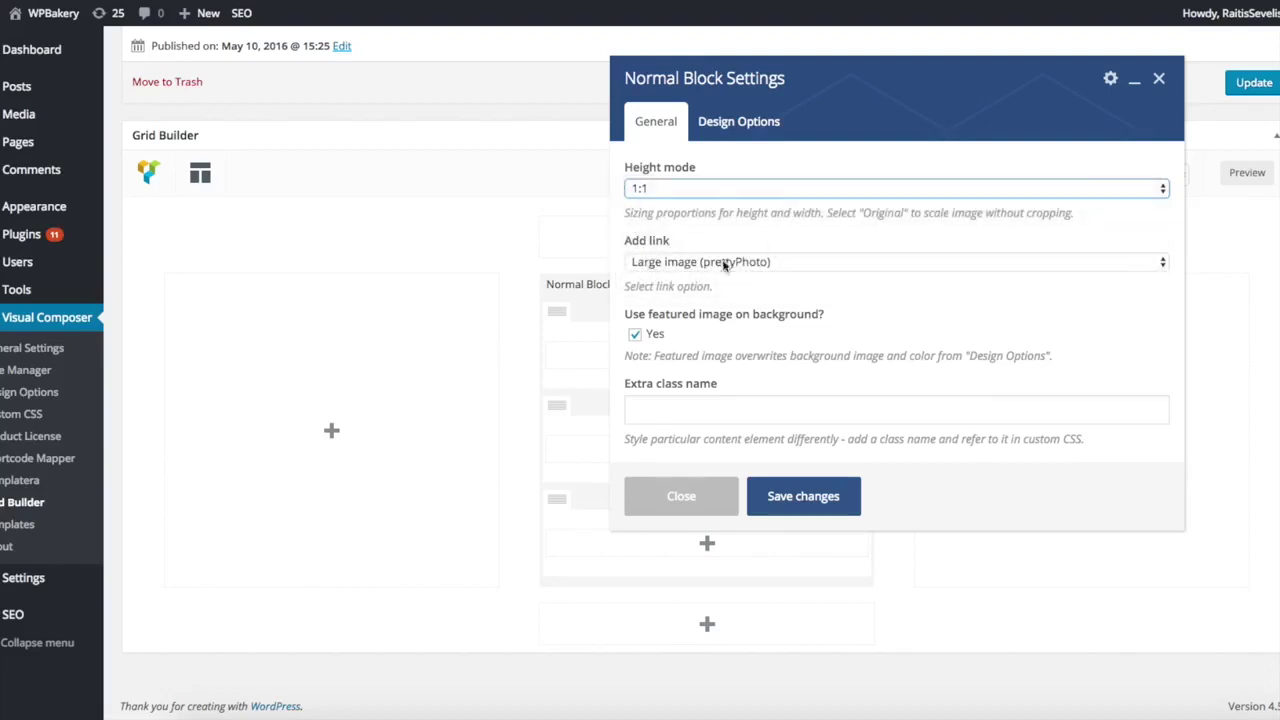
pyautogui.click(683, 498)
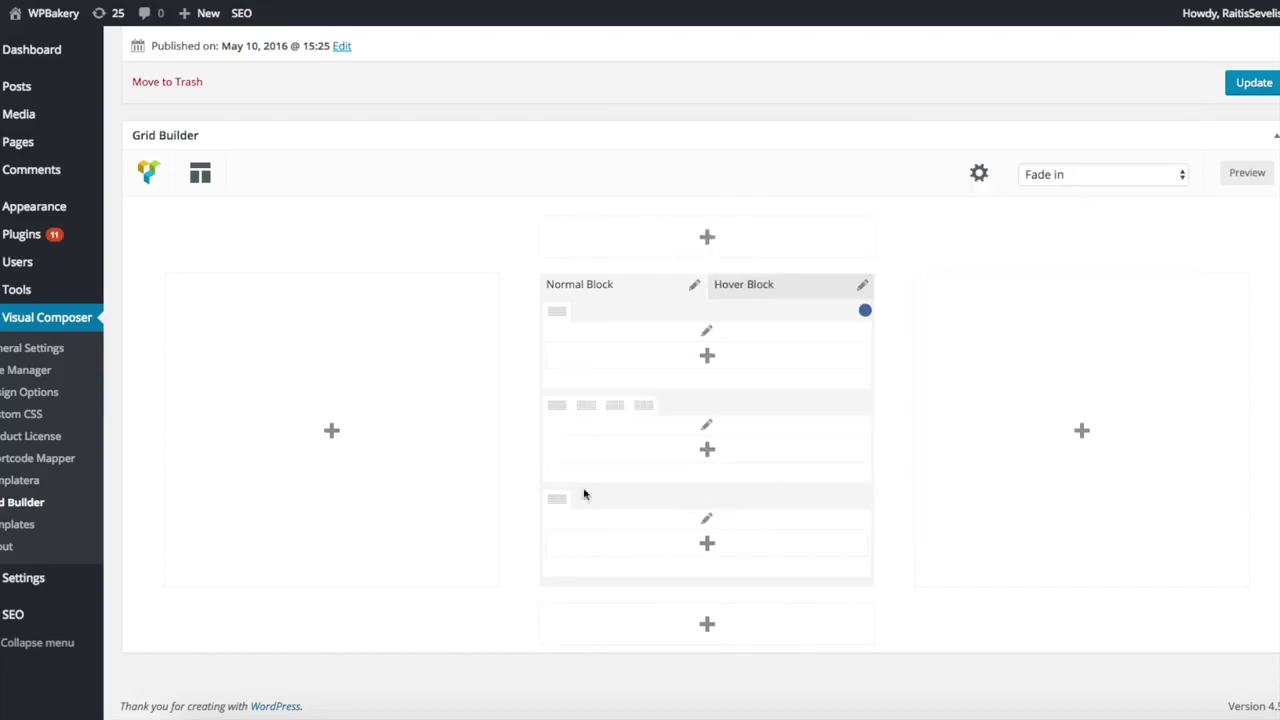
# Preview the grid item, return to the builder, and update the My Kitchen Grid Example template.
pyautogui.click(1240, 182)
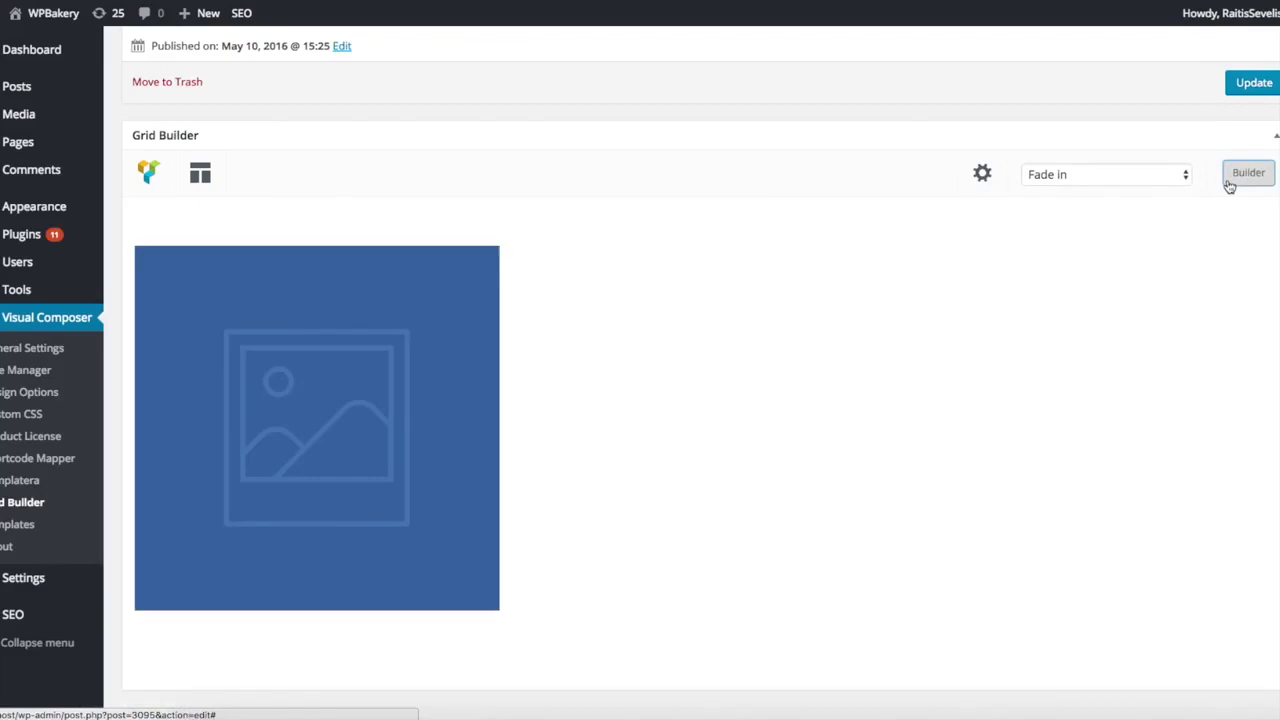
pyautogui.scroll(-1, 1010, 270)
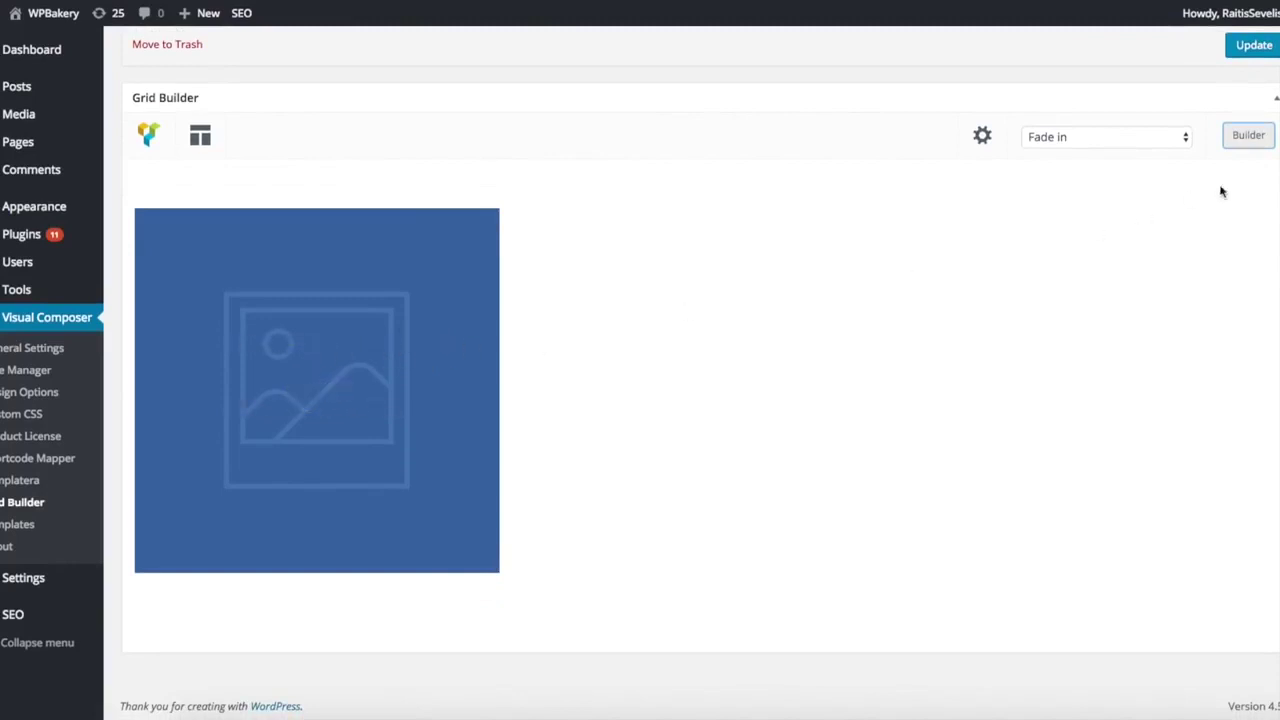
pyautogui.click(1248, 135)
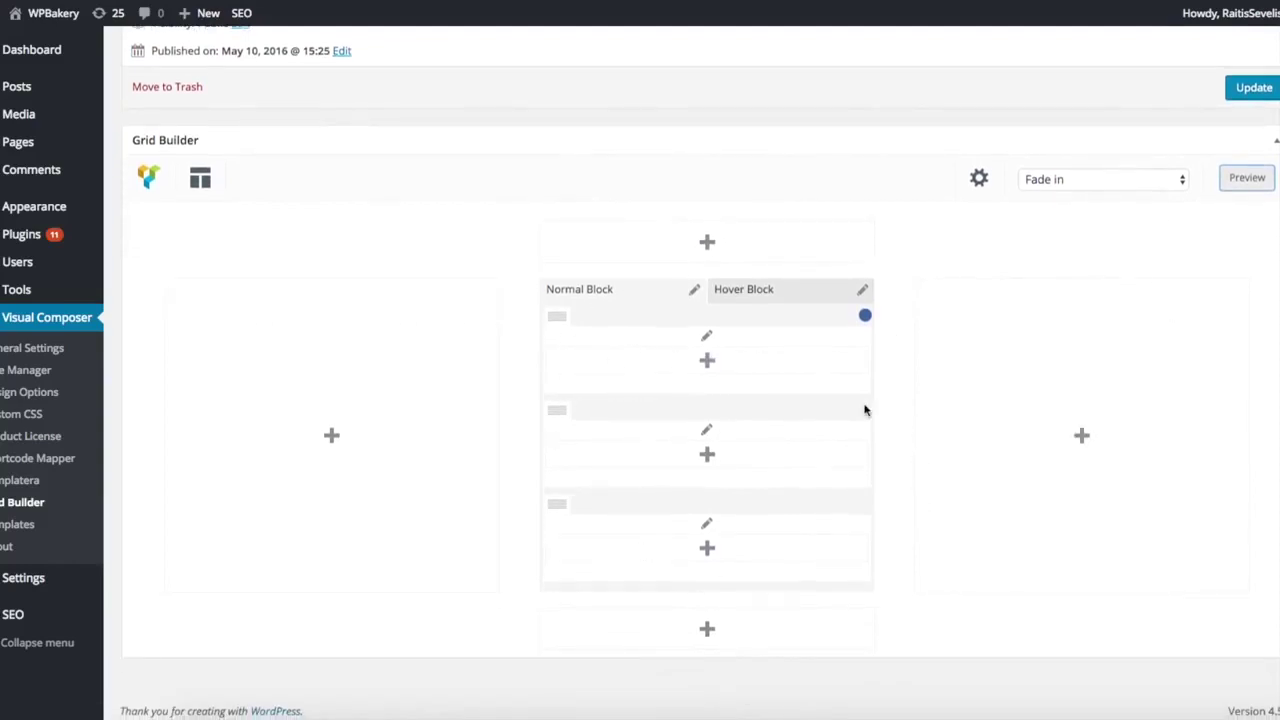
pyautogui.click(1258, 93)
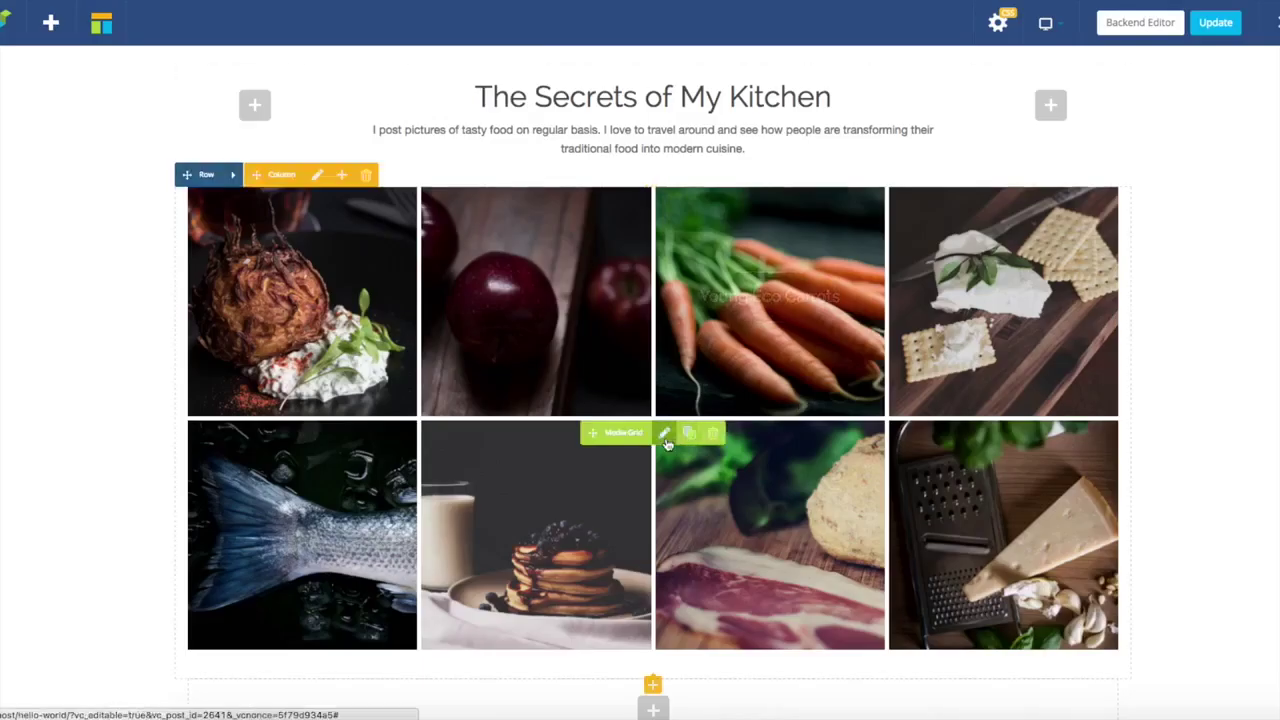
# Confirm the Media Grid's Item Design uses the My Kitchen Grid Example template, then close its settings.
pyautogui.click(665, 436)
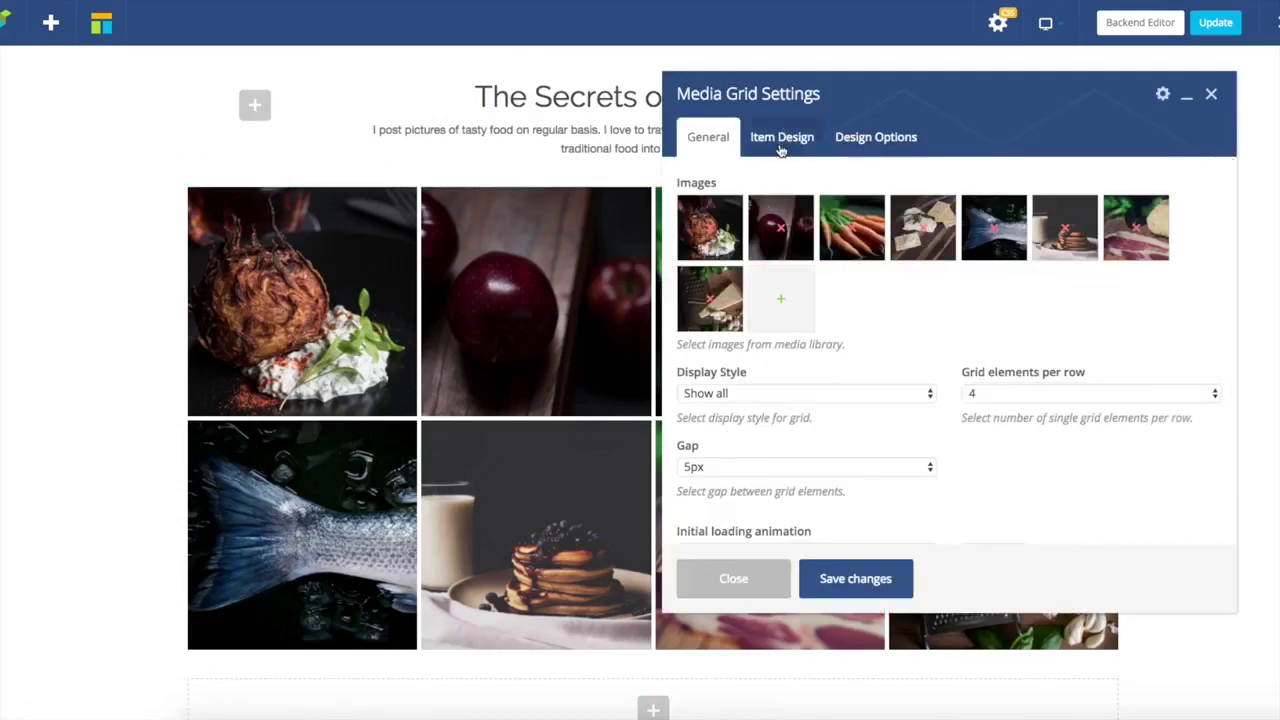
pyautogui.click(781, 145)
pyautogui.click(795, 203)
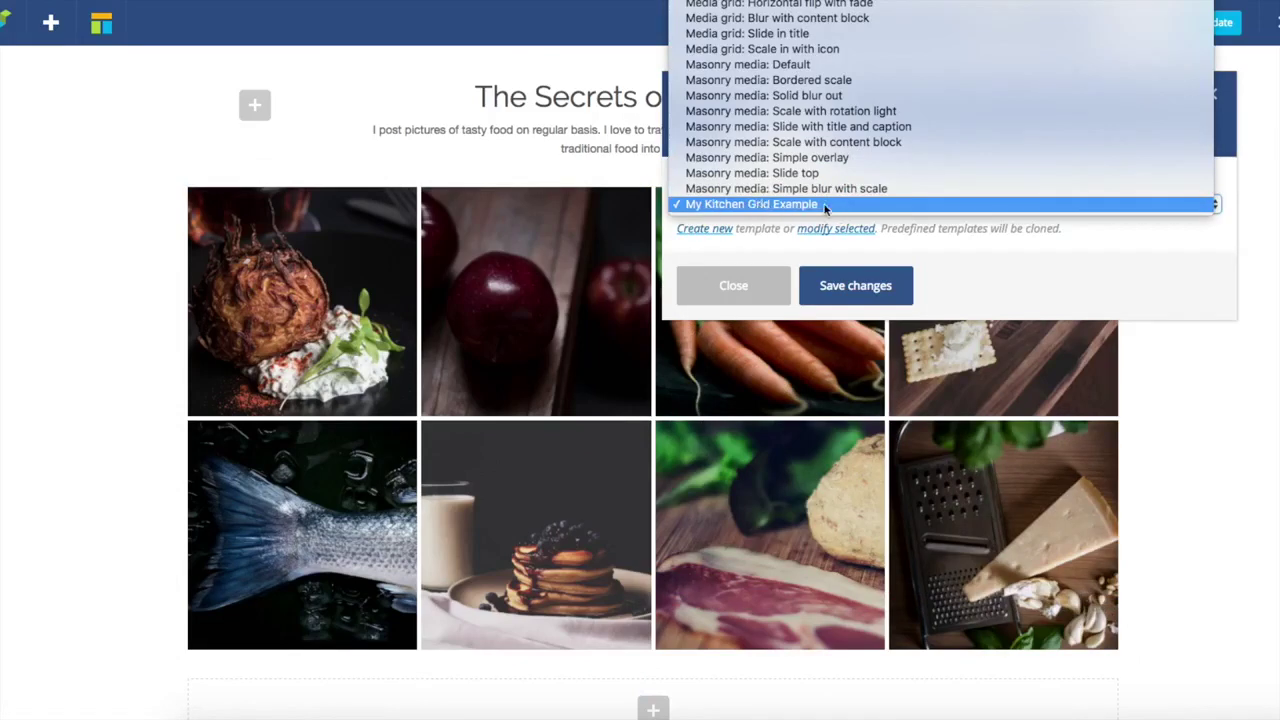
pyautogui.click(796, 250)
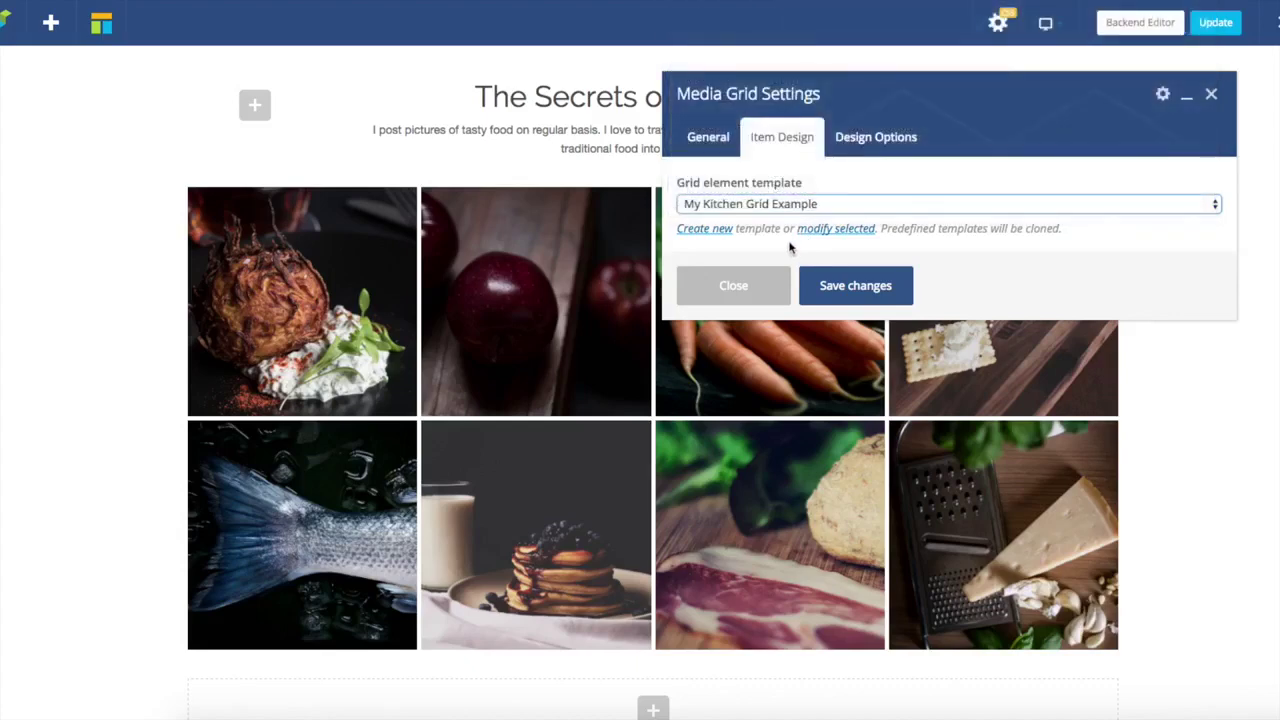
pyautogui.click(755, 286)
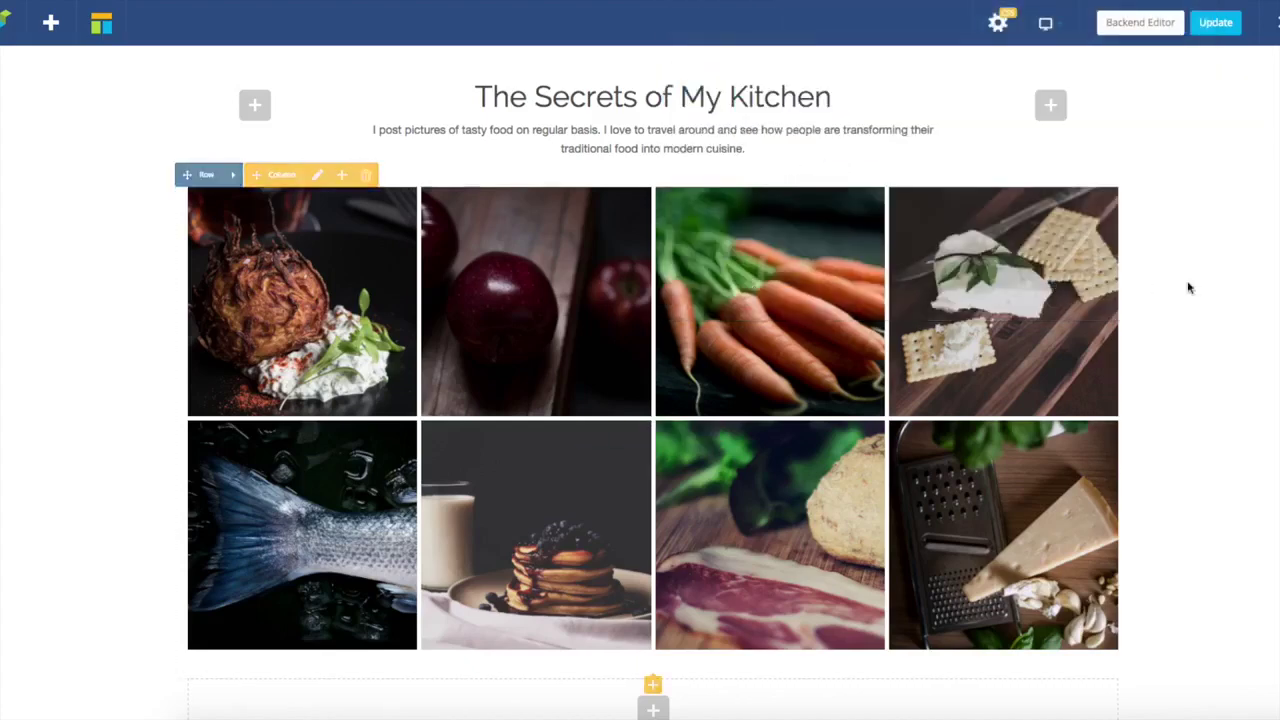